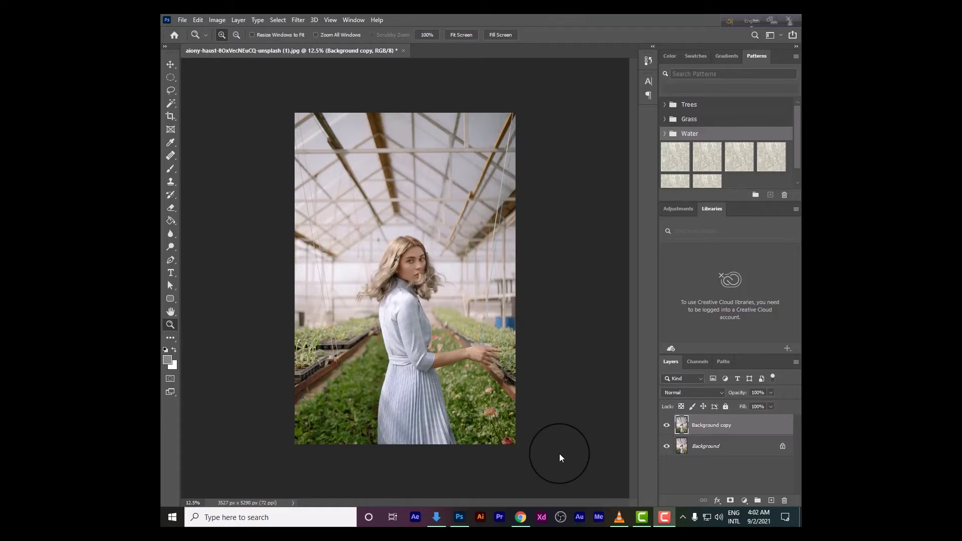
# Step: Try a direct Curves adjustment on the Background copy layer, shaping an S-curve with a shadow point at input 69, output 50, and undo it
pyautogui.click(209, 18)
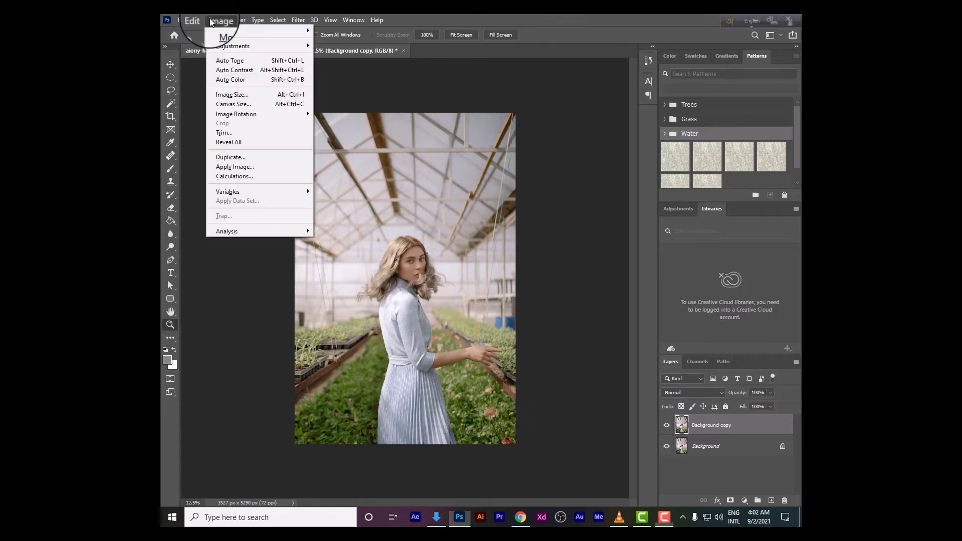
pyautogui.moveTo(256, 47)
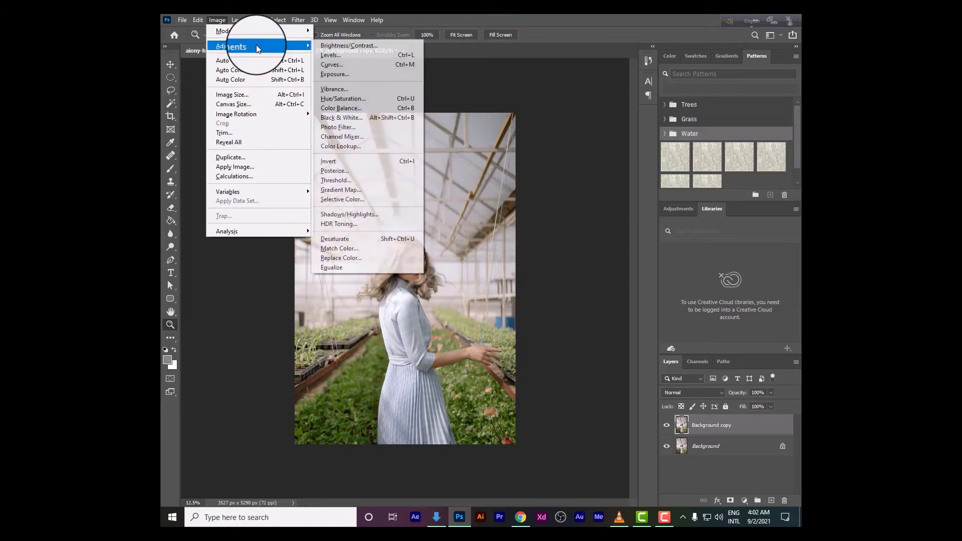
pyautogui.click(334, 64)
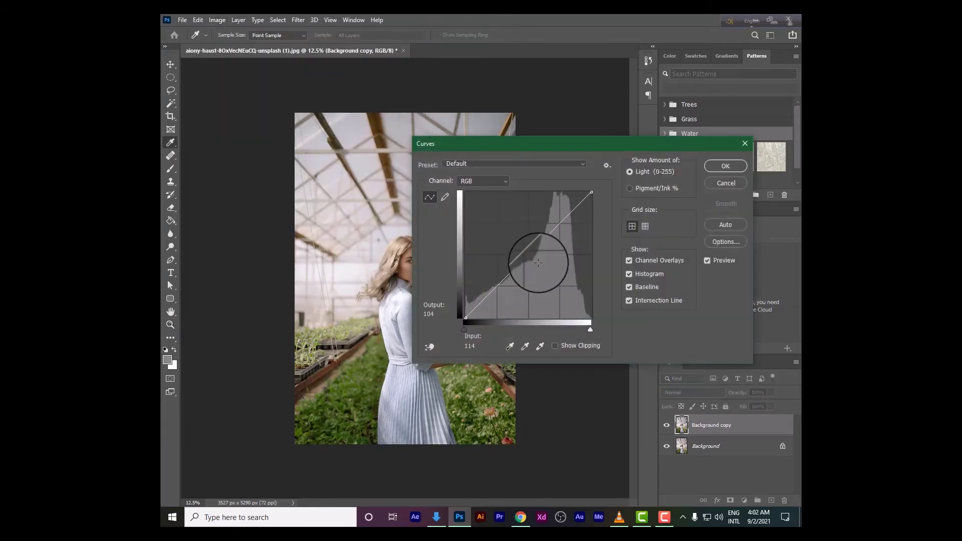
pyautogui.click(542, 231)
pyautogui.moveTo(504, 270); pyautogui.dragTo(500, 293)
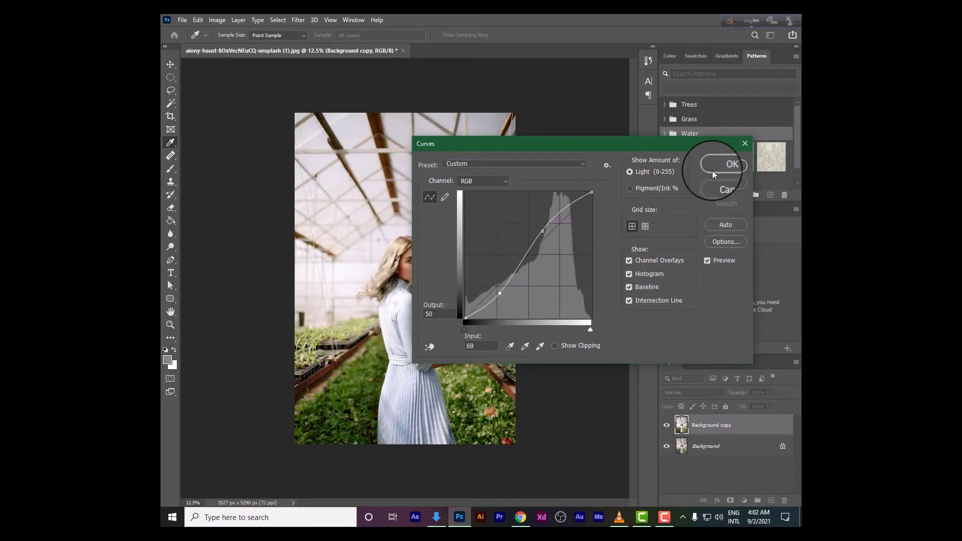
pyautogui.click(717, 165)
pyautogui.moveTo(688, 460); pyautogui.dragTo(655, 408)
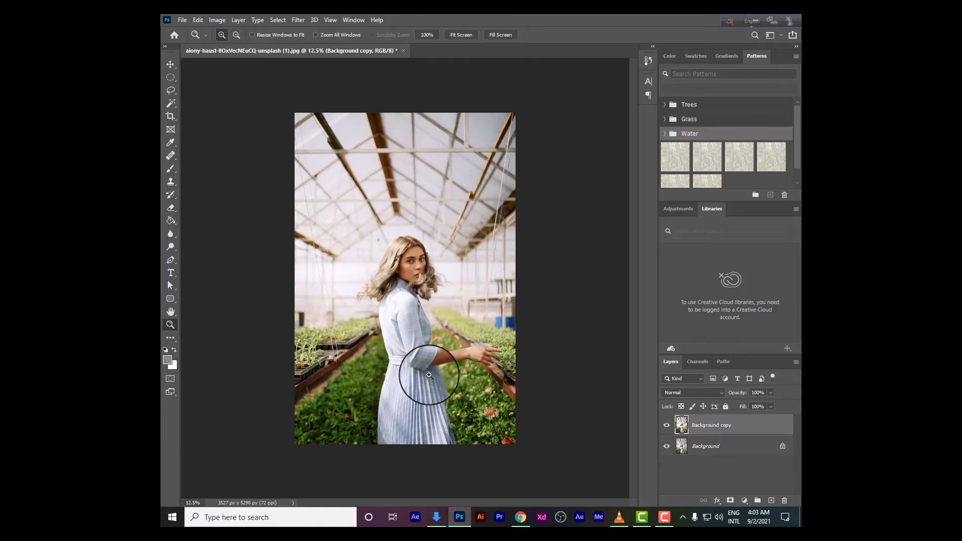
pyautogui.hotkey('ctrl', 'z')
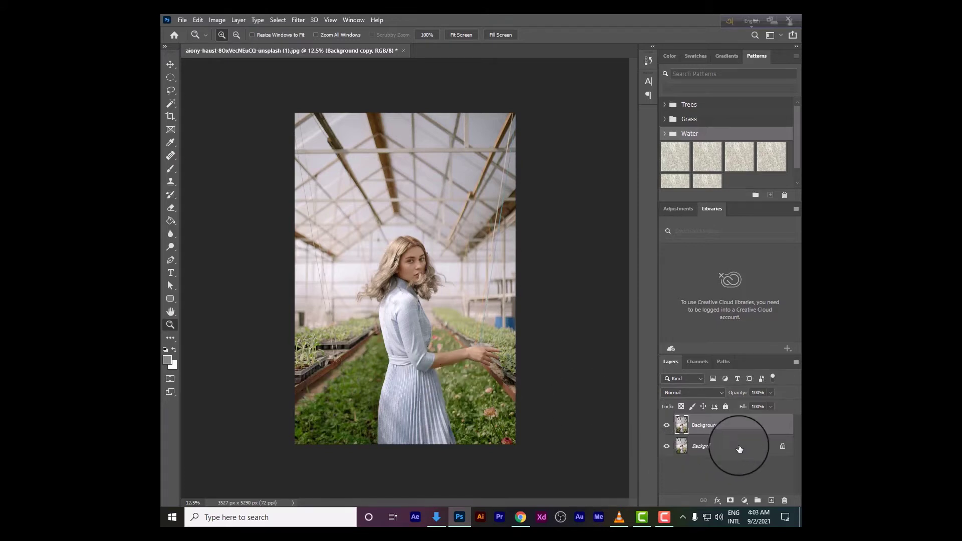
# Step: Convert the Background copy layer to a smart object and apply an S-shaped Curves adjustment with a highlight point at input 143, output 183
pyautogui.rightClick(729, 423)
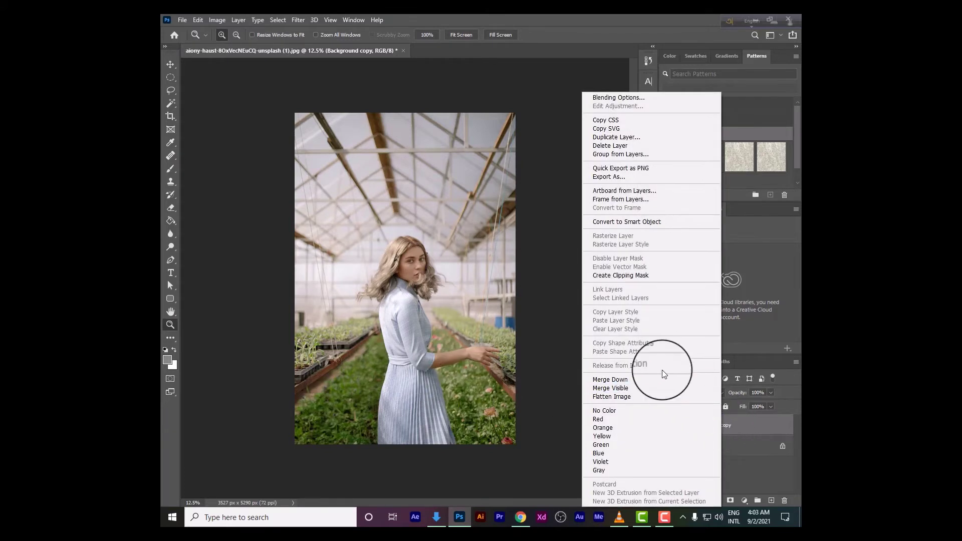
pyautogui.click(635, 223)
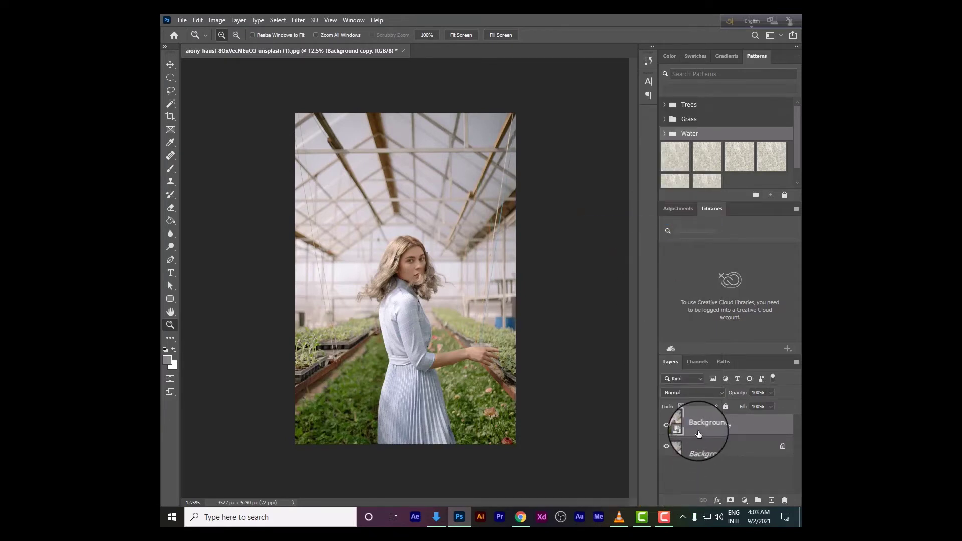
pyautogui.click(215, 21)
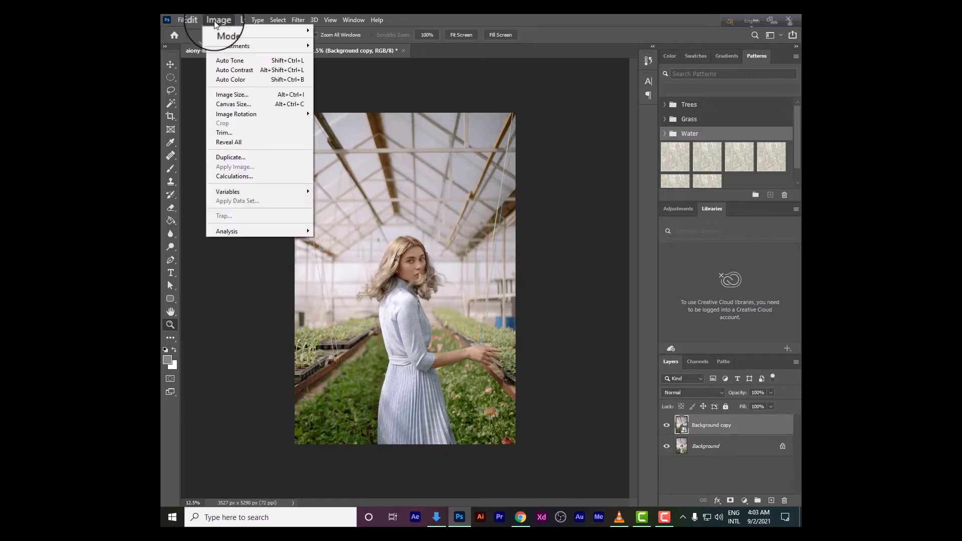
pyautogui.moveTo(233, 45)
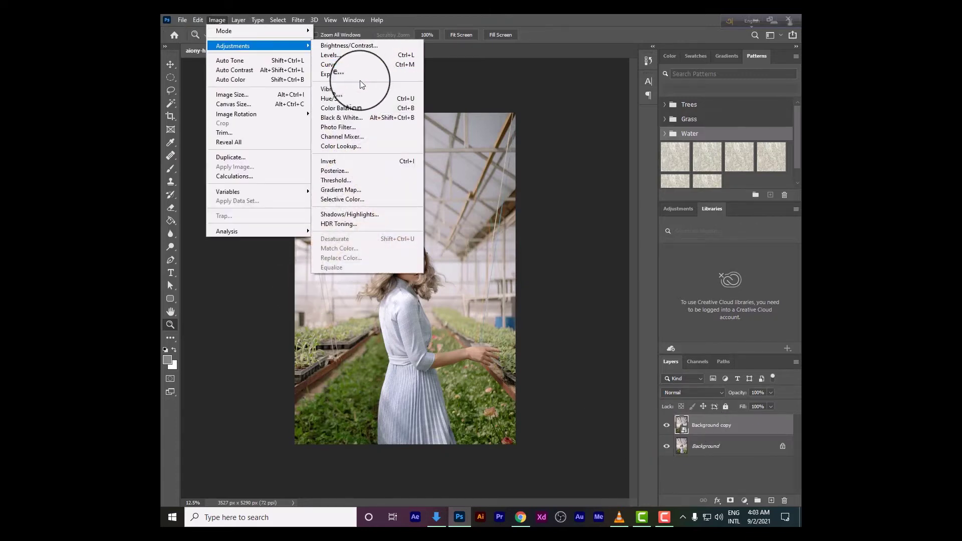
pyautogui.click(359, 66)
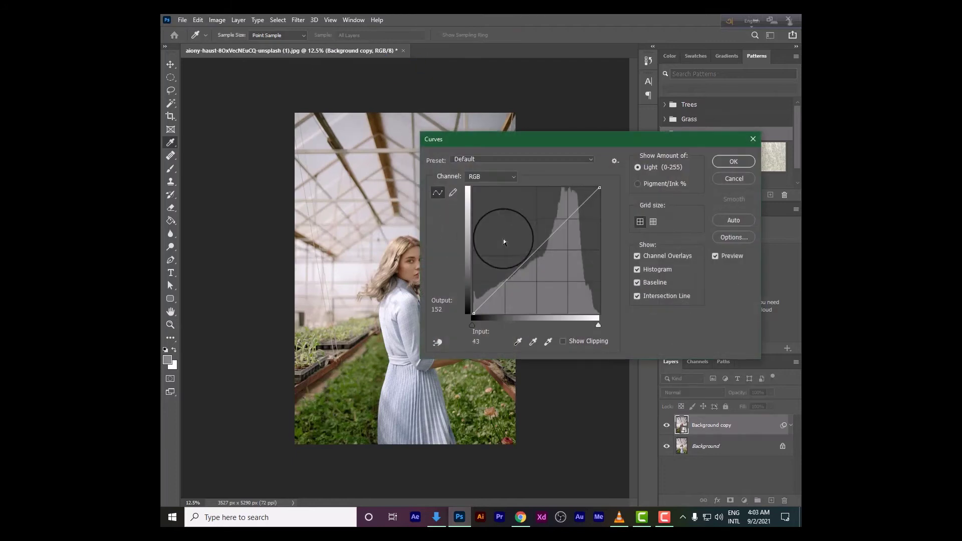
pyautogui.moveTo(551, 236); pyautogui.dragTo(544, 223)
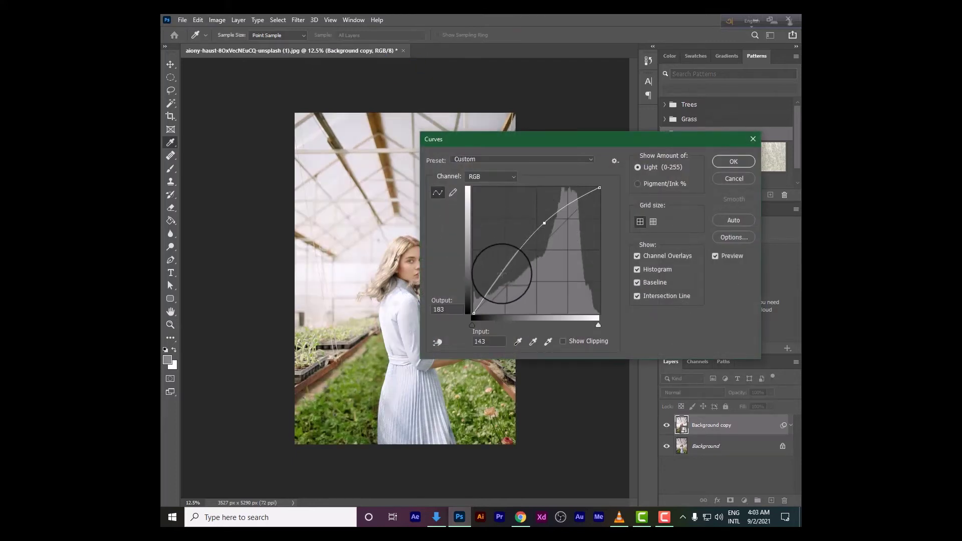
pyautogui.moveTo(498, 275); pyautogui.dragTo(507, 297)
pyautogui.click(729, 164)
pyautogui.press('z')
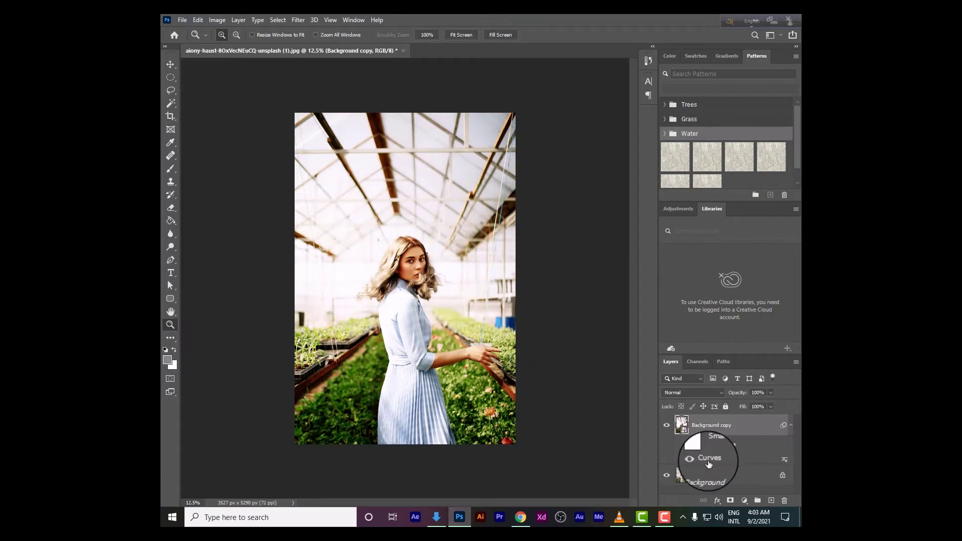
# Step: Reopen the Curves smart filter, try points at 154/160 and 49/56 to flatten the curve, and cancel the change
pyautogui.doubleClick(708, 462)
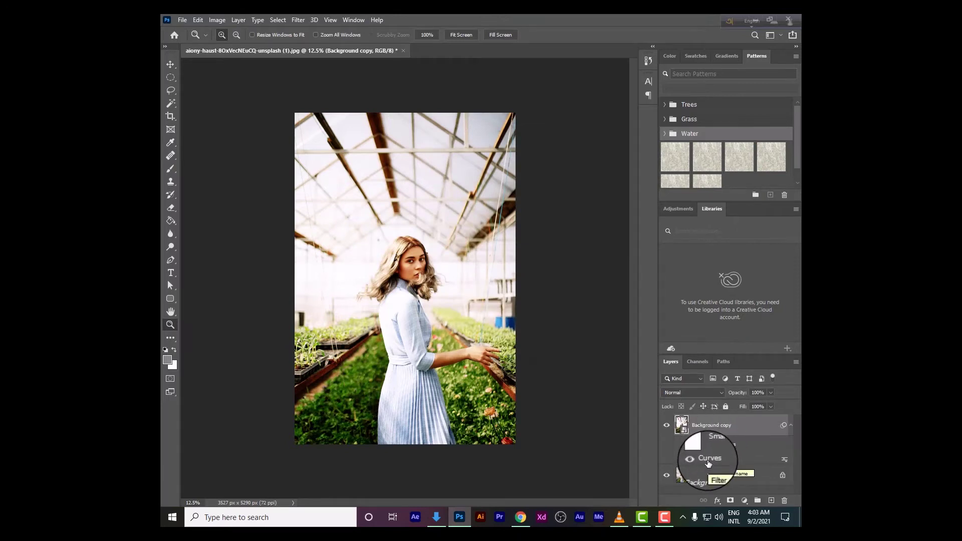
pyautogui.moveTo(544, 223); pyautogui.dragTo(550, 235)
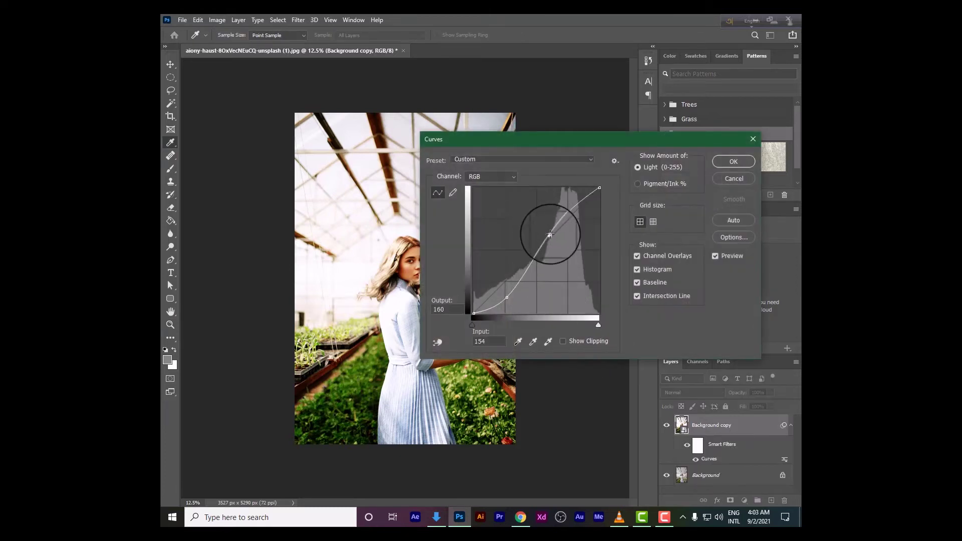
pyautogui.moveTo(507, 298); pyautogui.dragTo(498, 286)
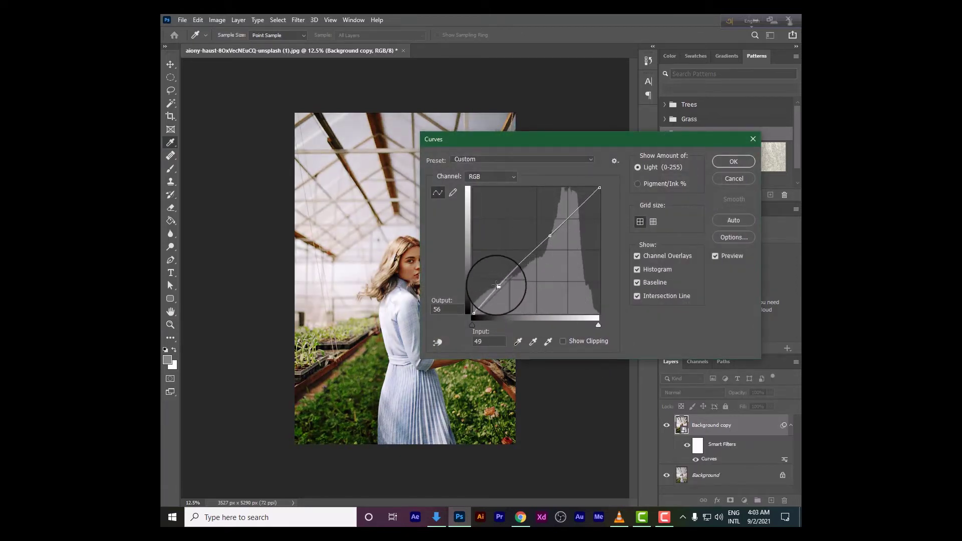
pyautogui.click(726, 180)
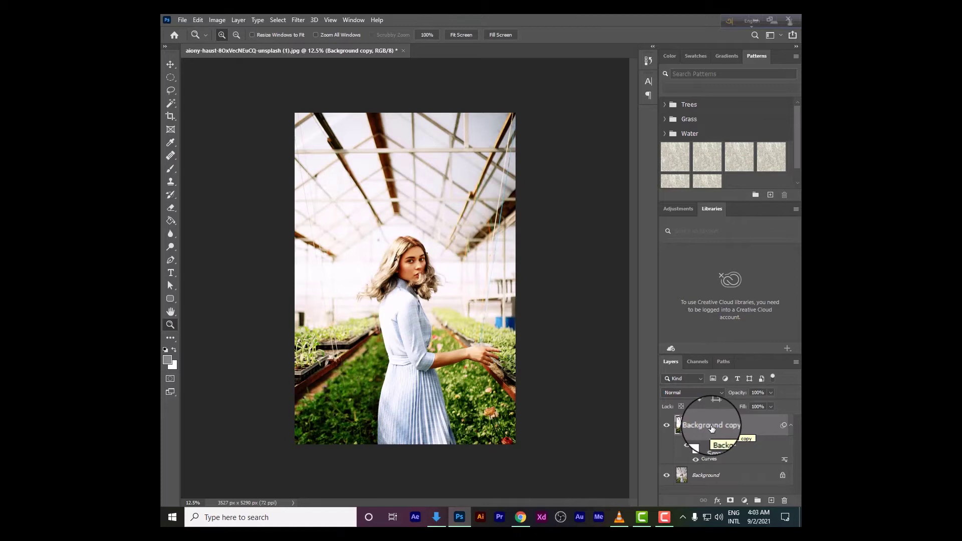
# Step: Undo the Curves smart filter and the smart object conversion on the Background copy layer
pyautogui.click(217, 20)
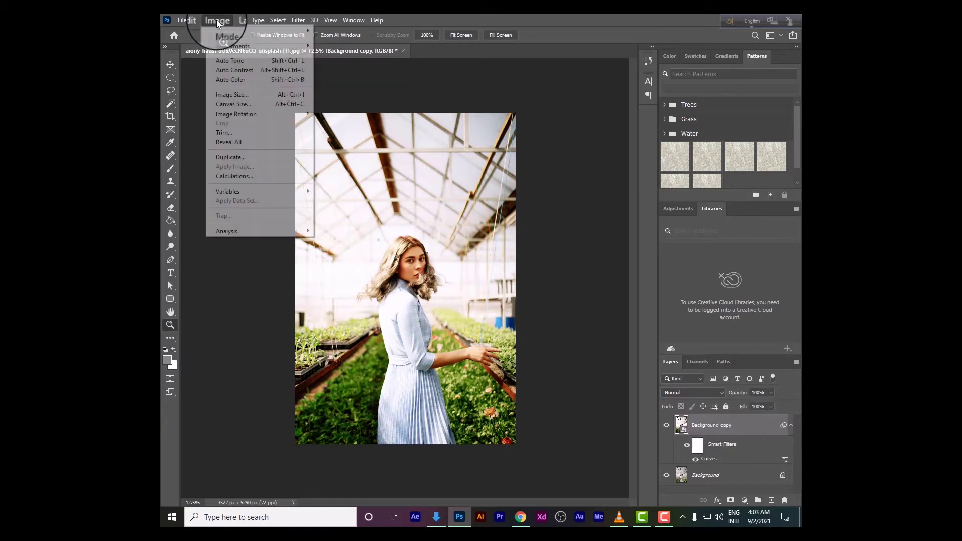
pyautogui.moveTo(235, 44)
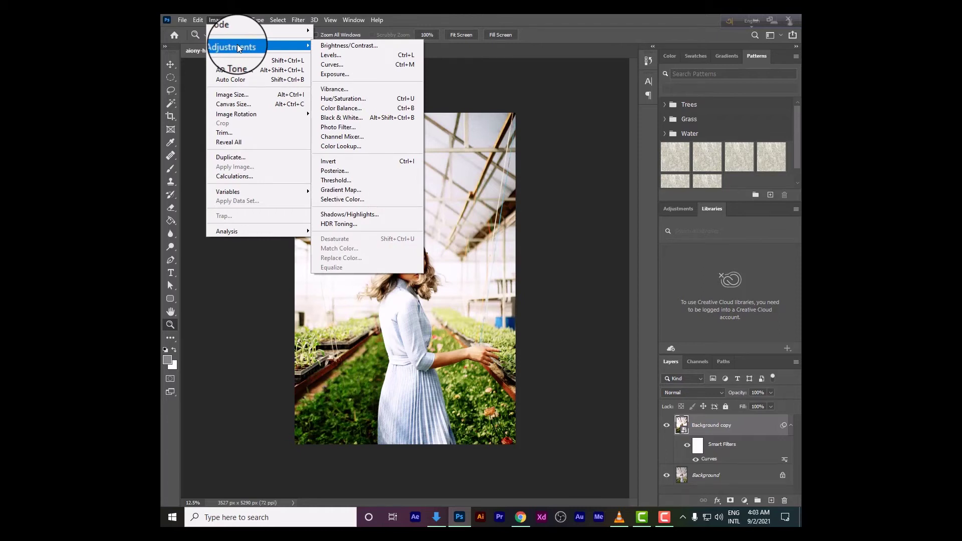
pyautogui.click(473, 78)
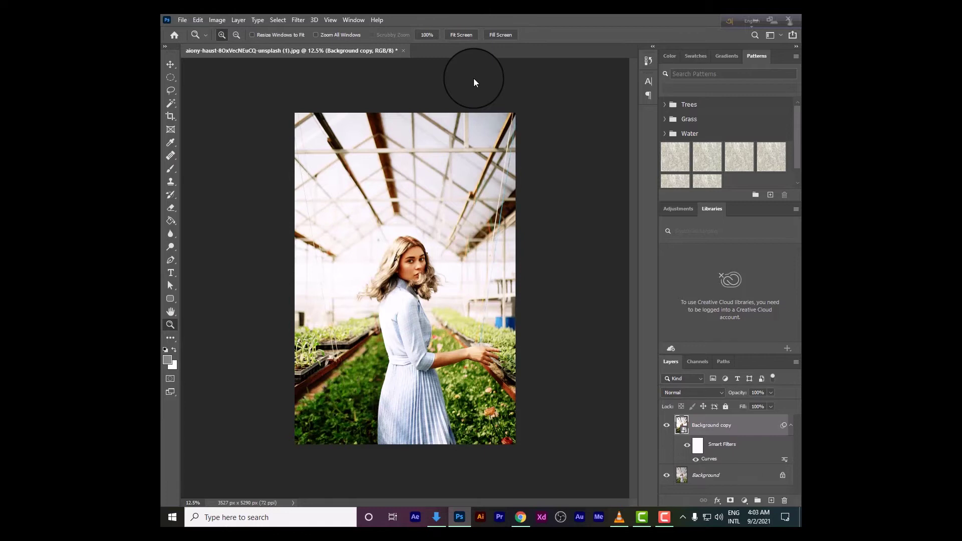
pyautogui.hotkey('ctrl', 'z')
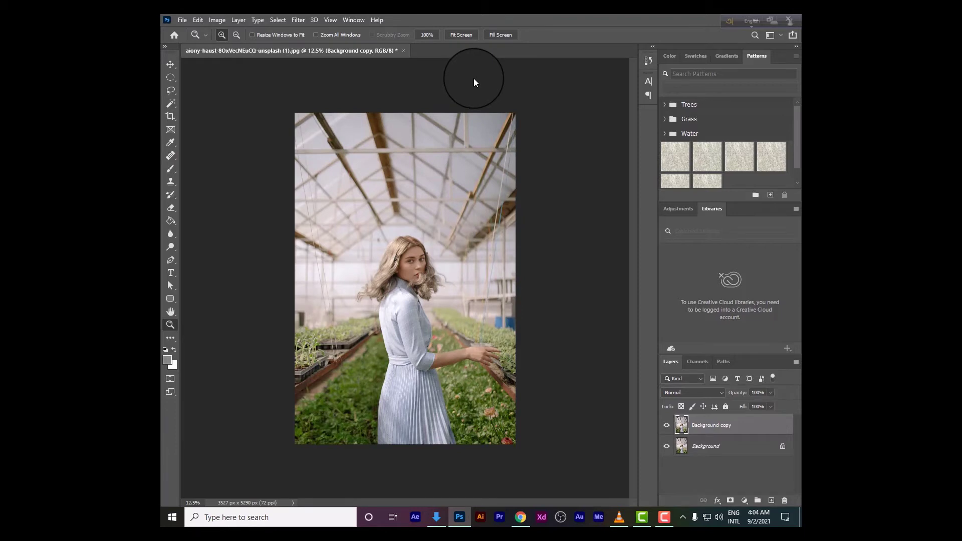
# Step: Add a Curves adjustment layer above the Background copy layer
pyautogui.click(747, 502)
pyautogui.click(744, 371)
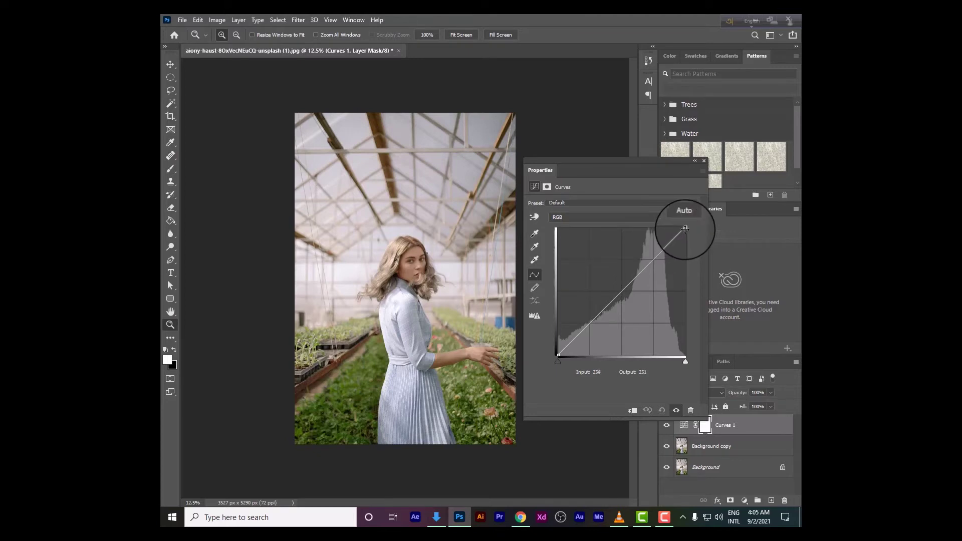
# Step: Lower the RGB curve's white endpoint to output 190 and 175, and restore it to 255
pyautogui.moveTo(685, 228); pyautogui.dragTo(690, 261)
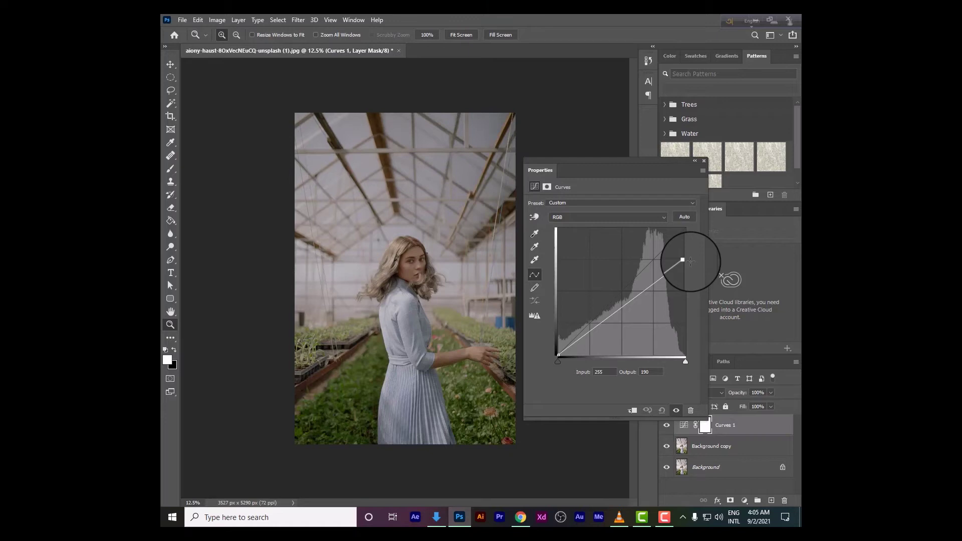
pyautogui.moveTo(690, 261); pyautogui.dragTo(692, 268)
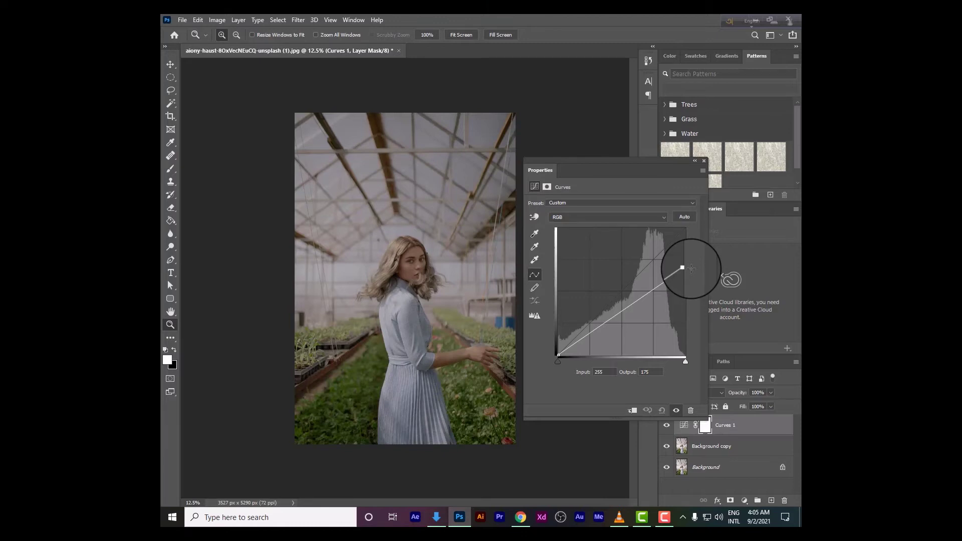
pyautogui.moveTo(691, 268); pyautogui.dragTo(692, 219)
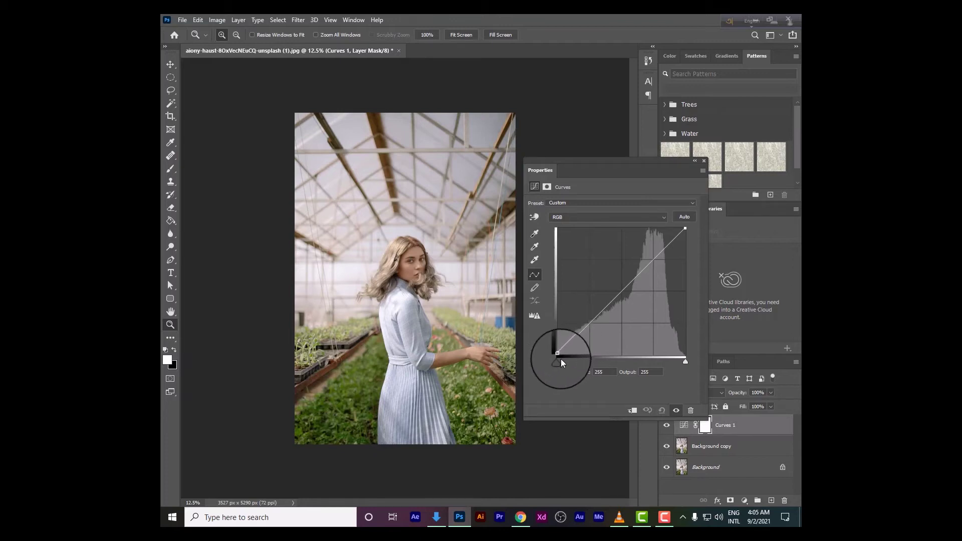
# Step: Raise the RGB curve's black input to deepen the shadows, reduce it partway, and return it to input 0
pyautogui.moveTo(558, 360); pyautogui.dragTo(590, 376)
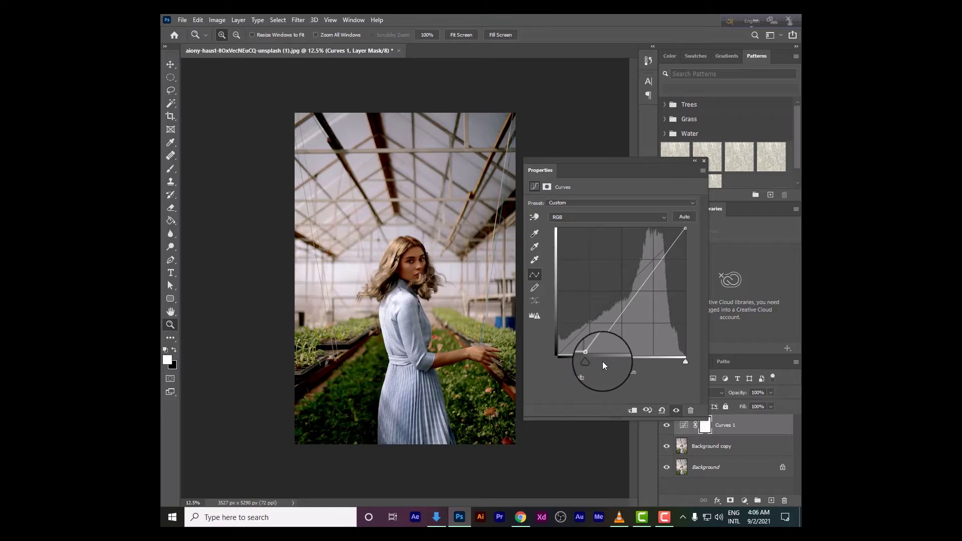
pyautogui.moveTo(584, 362)
pyautogui.mouseDown()
pyautogui.moveTo(600, 362)
pyautogui.moveTo(566, 354)
pyautogui.mouseUp()
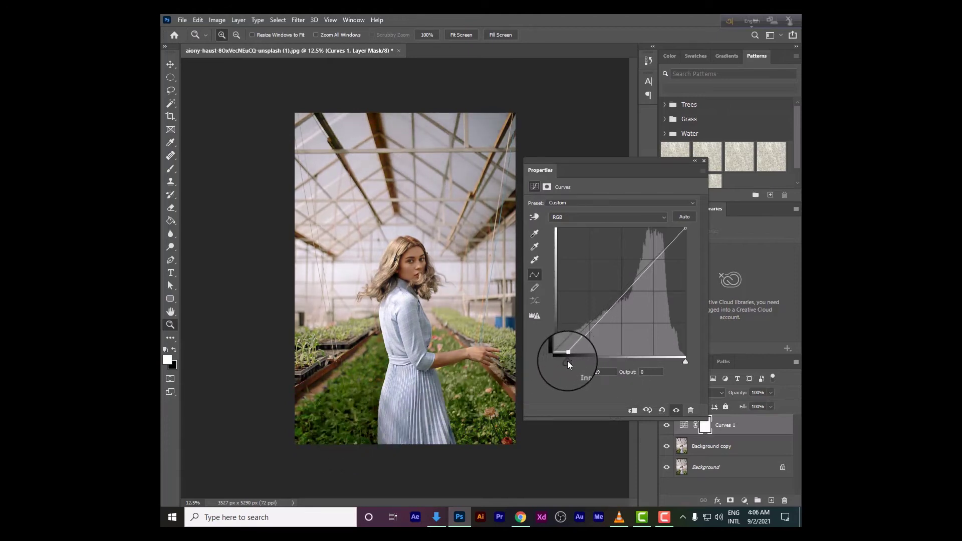
pyautogui.moveTo(568, 362)
pyautogui.mouseDown()
pyautogui.moveTo(585, 365)
pyautogui.moveTo(556, 357)
pyautogui.mouseUp()
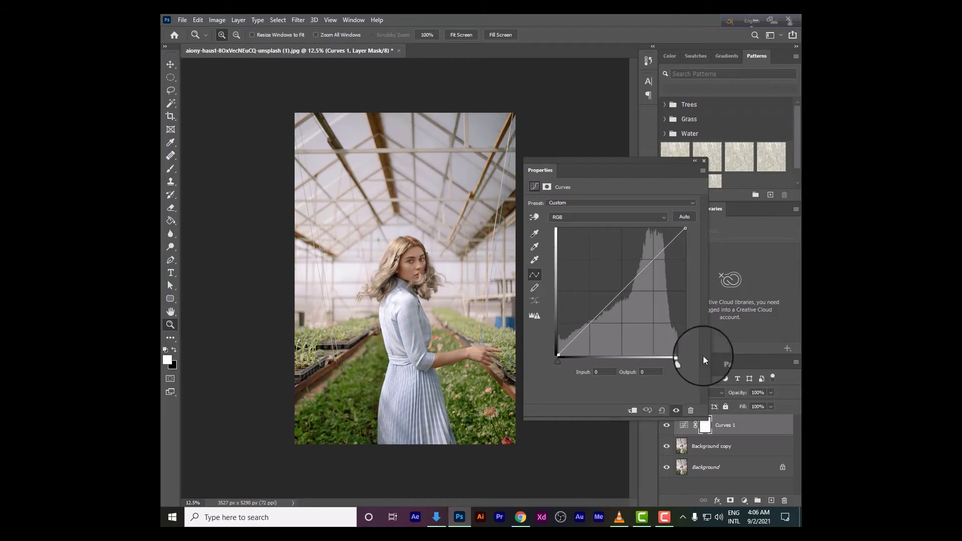
# Step: Set the RGB curve's white input to 252, lower the white endpoint to output 213, and raise it to 252 at input 255
pyautogui.moveTo(682, 363)
pyautogui.mouseDown()
pyautogui.moveTo(661, 361)
pyautogui.moveTo(684, 362)
pyautogui.mouseUp()
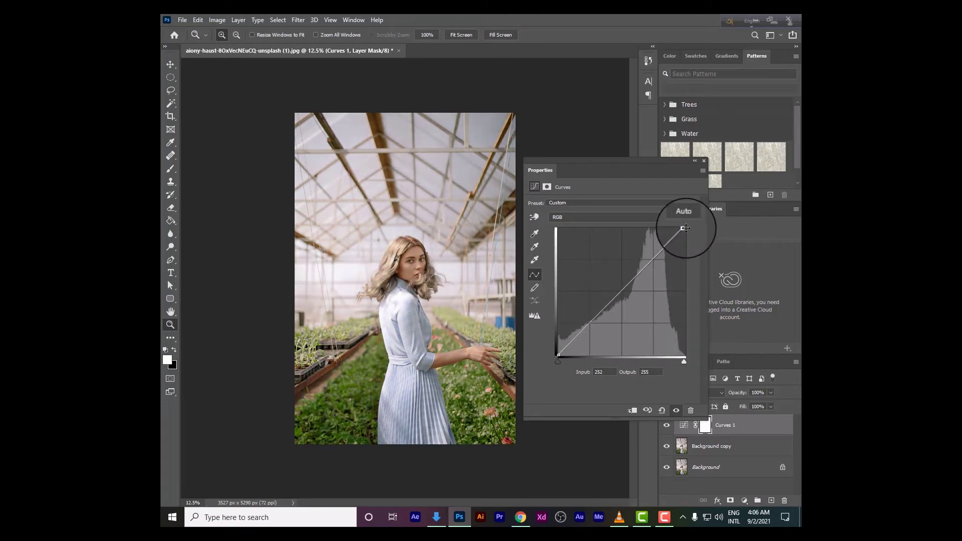
pyautogui.moveTo(686, 228); pyautogui.dragTo(690, 249)
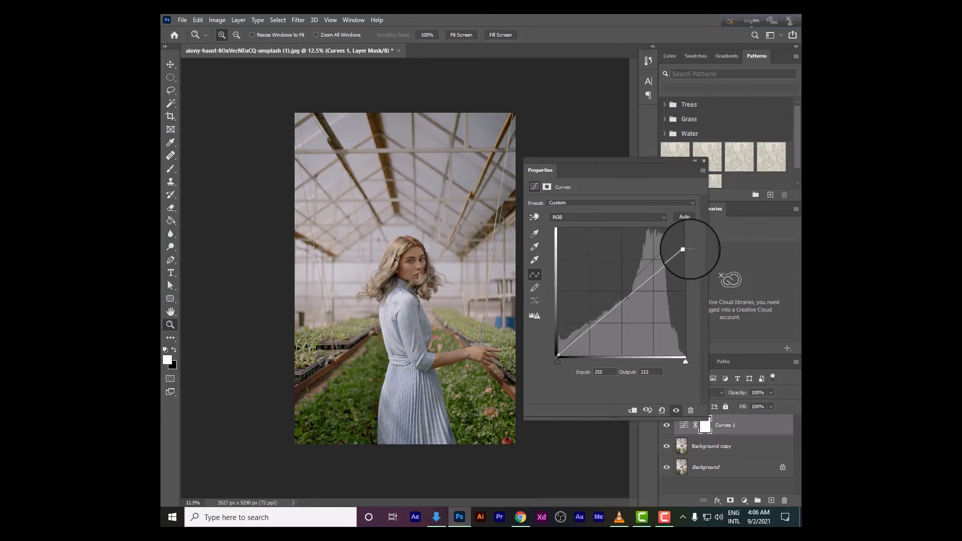
pyautogui.moveTo(690, 249); pyautogui.dragTo(679, 226)
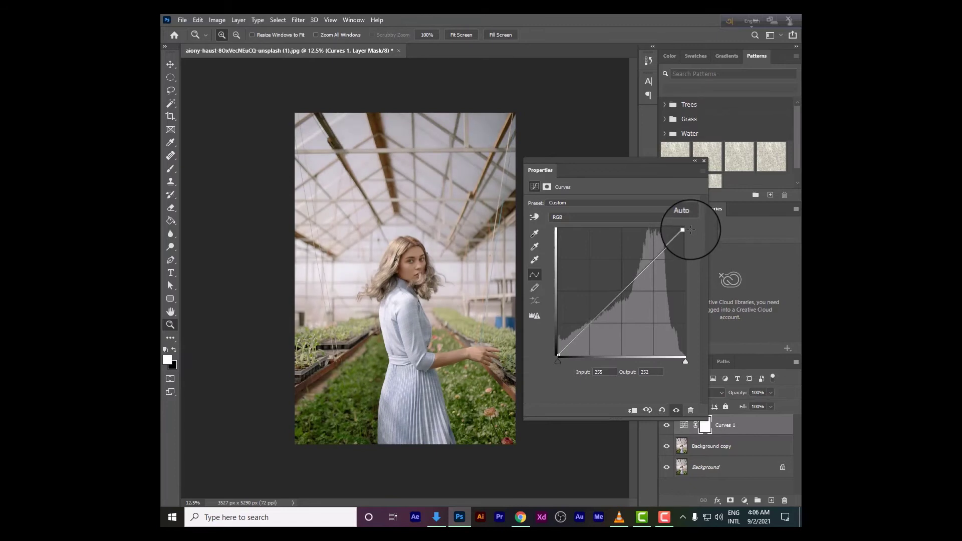
# Step: Shape an S-curve with points at input 167, output 188 and input 109, output 82, and reset the Curves adjustment to default
pyautogui.click(617, 296)
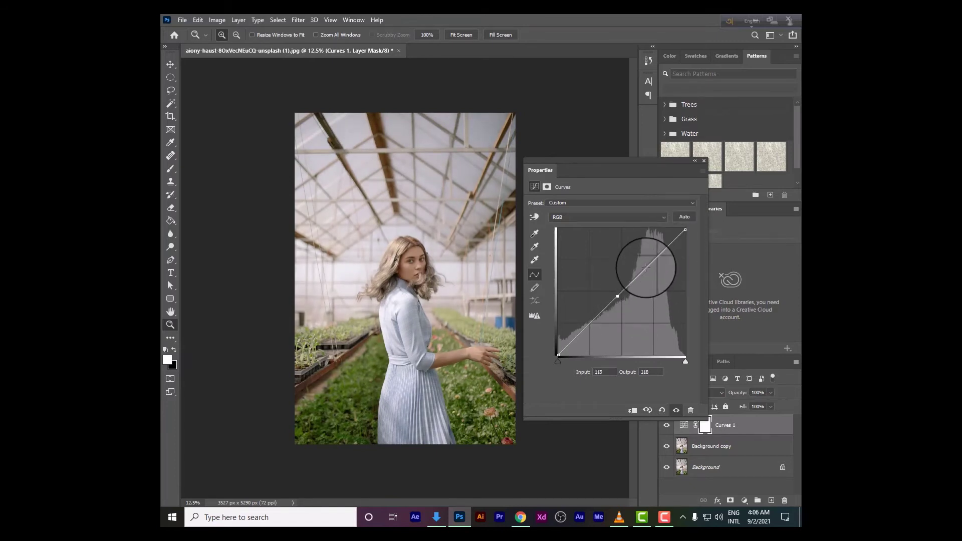
pyautogui.moveTo(647, 265); pyautogui.dragTo(641, 260)
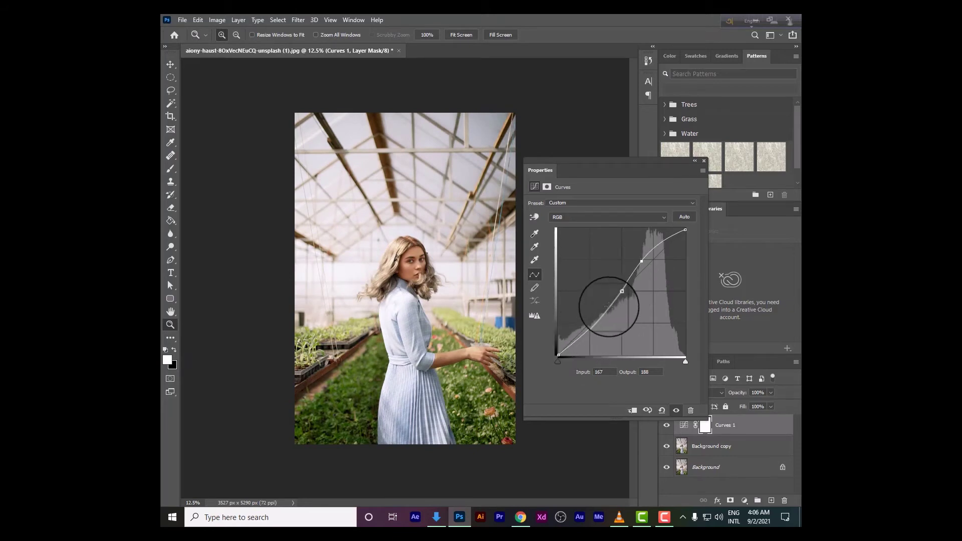
pyautogui.moveTo(621, 293); pyautogui.dragTo(614, 314)
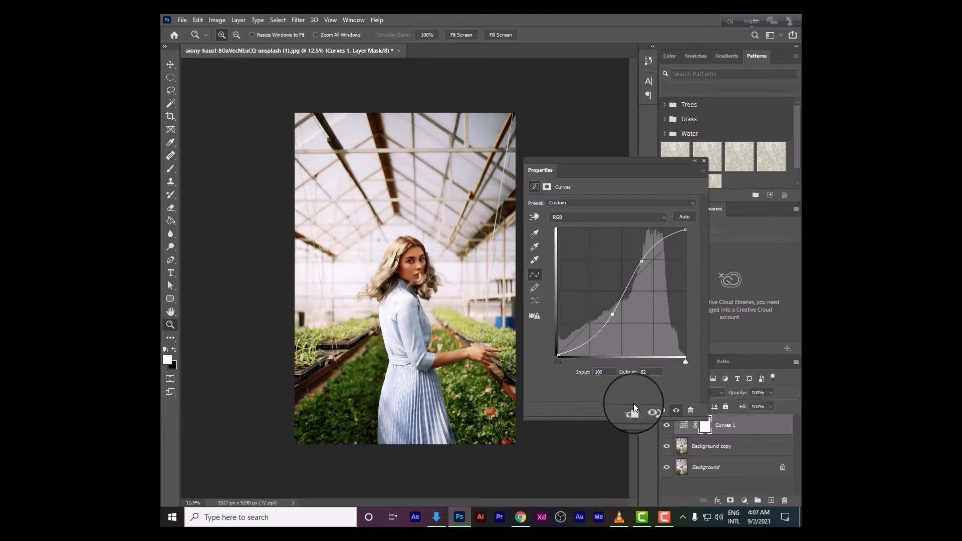
pyautogui.click(662, 410)
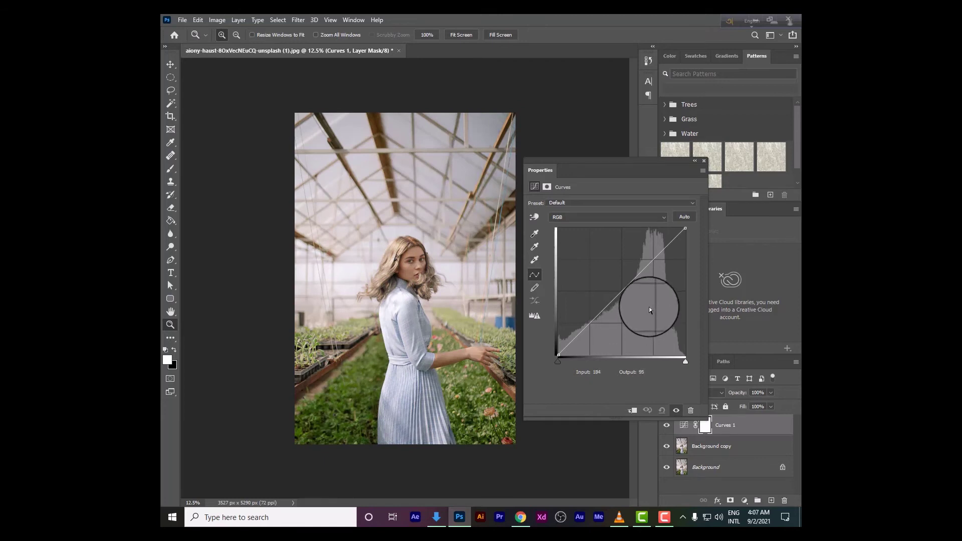
# Step: Sample the black point from the dark edge of the left planter and the white point from the pale greenhouse background
pyautogui.click(535, 234)
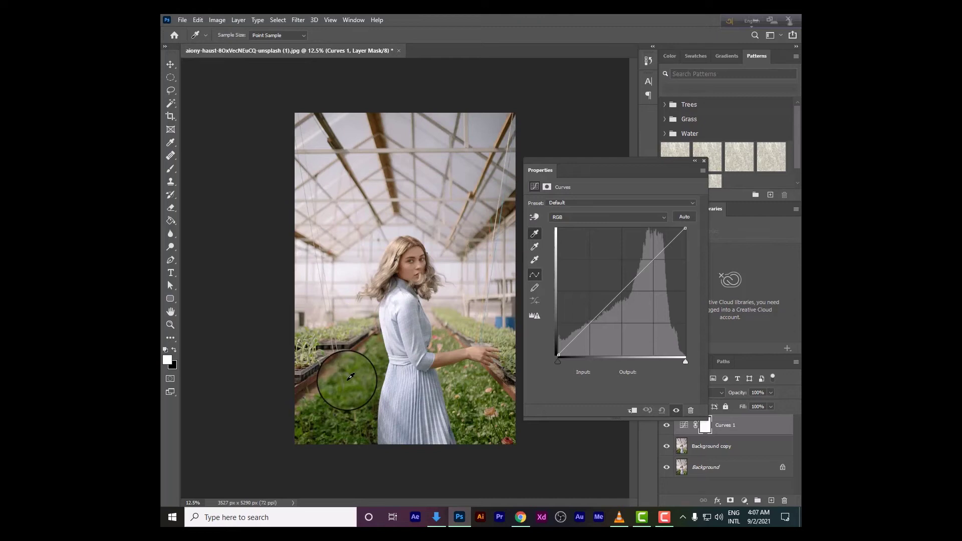
pyautogui.click(351, 340)
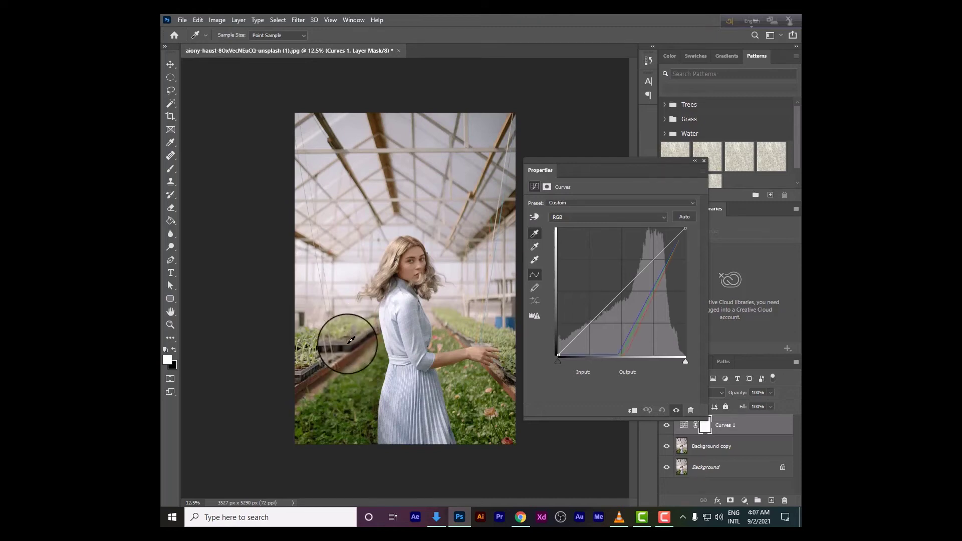
pyautogui.click(534, 260)
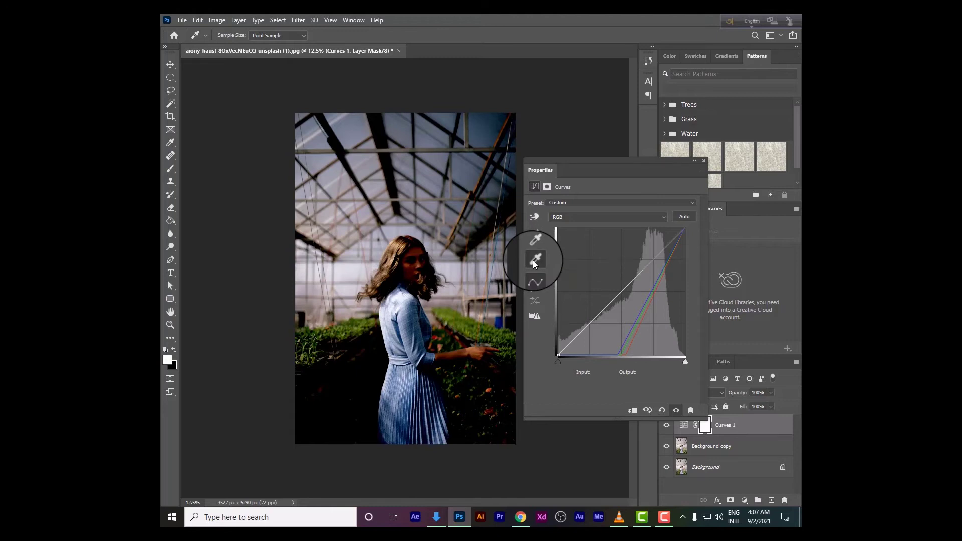
pyautogui.click(345, 273)
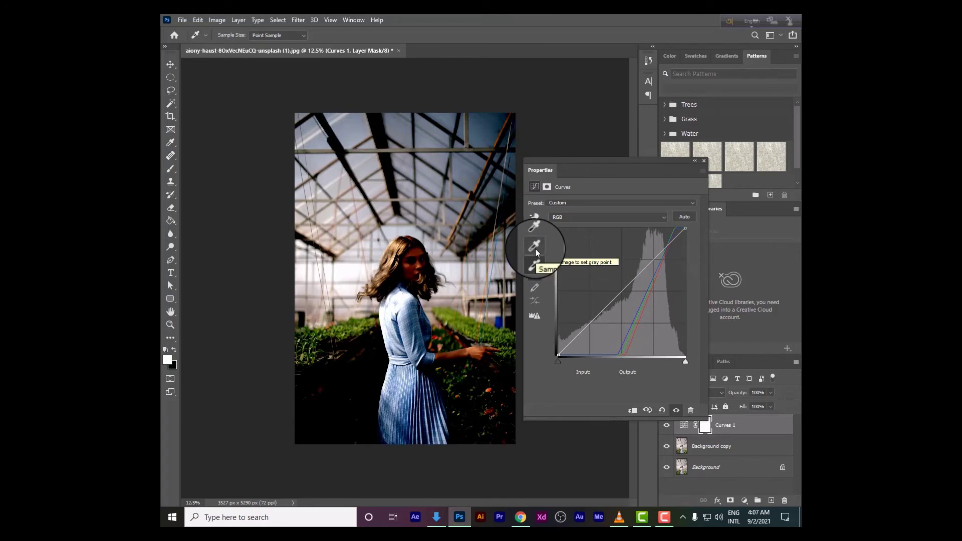
# Step: Set the gray-point eyedropper's target midtone color to ffffff, sample the image beside the woman's shoulder, and reset the Curves adjustment
pyautogui.doubleClick(534, 246)
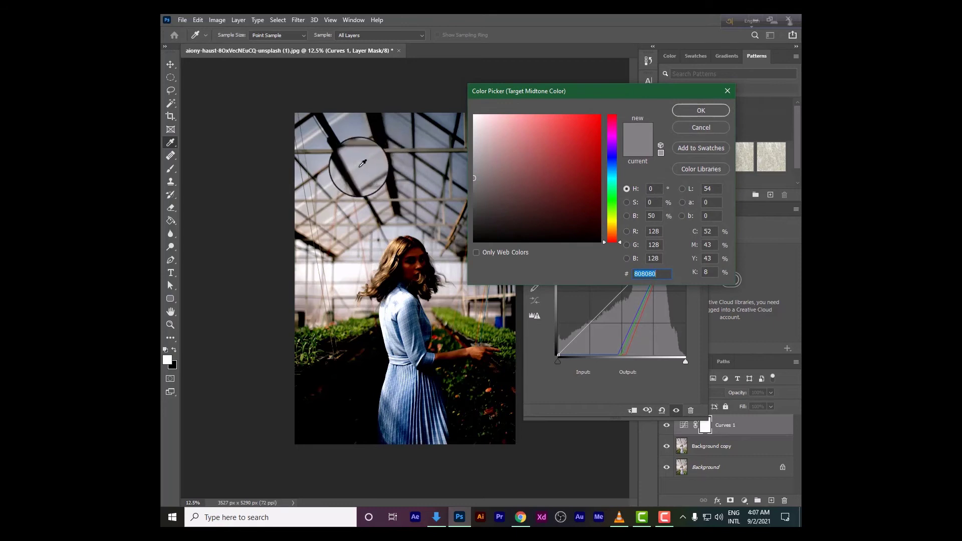
pyautogui.write('ffffff')
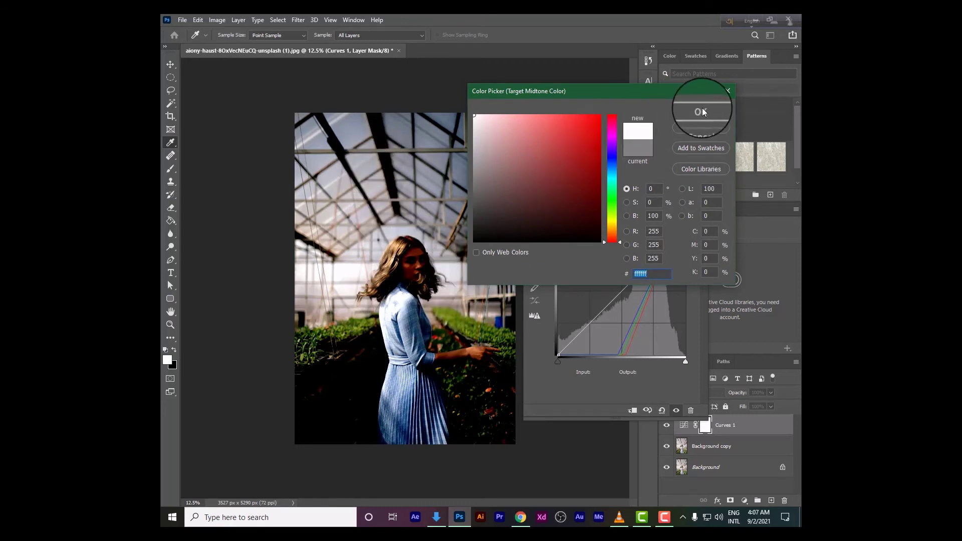
pyautogui.click(701, 110)
pyautogui.click(495, 202)
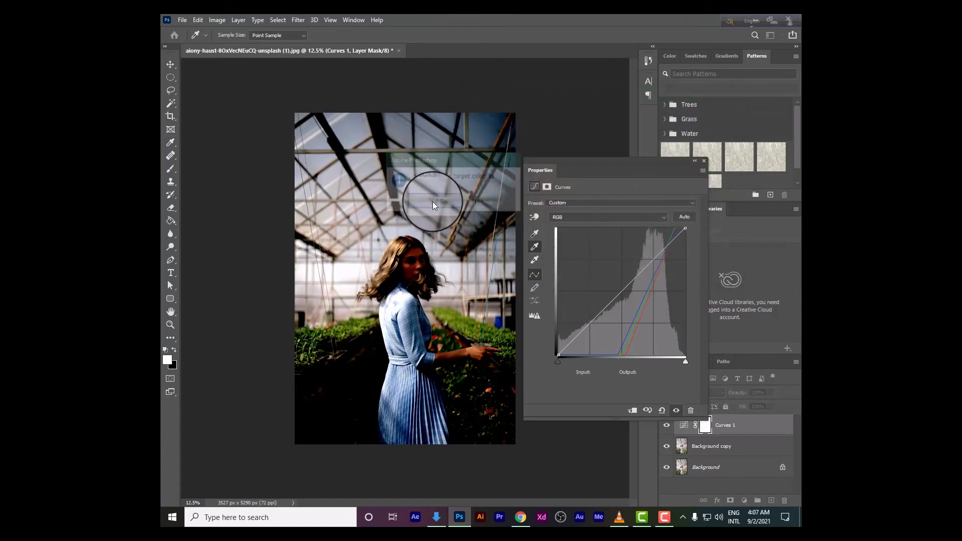
pyautogui.click(432, 313)
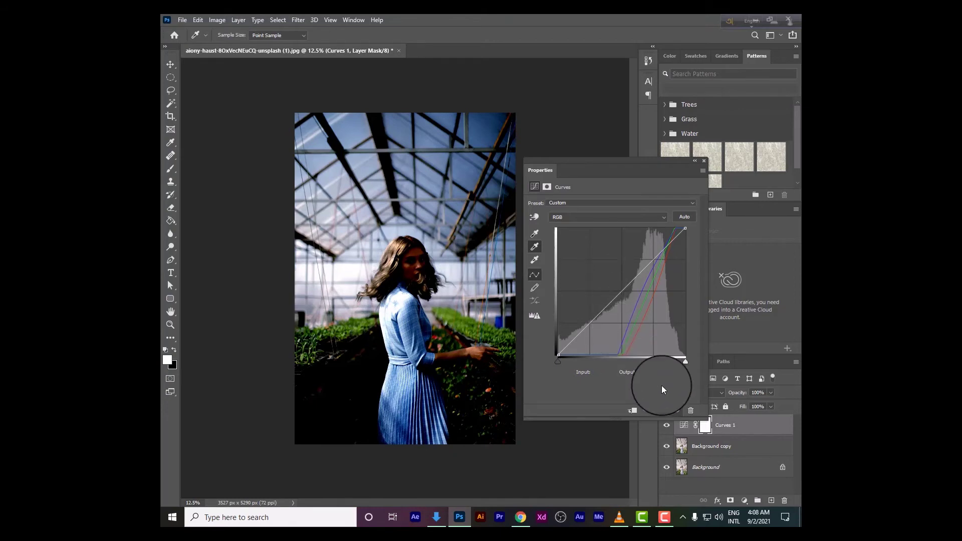
pyautogui.click(662, 411)
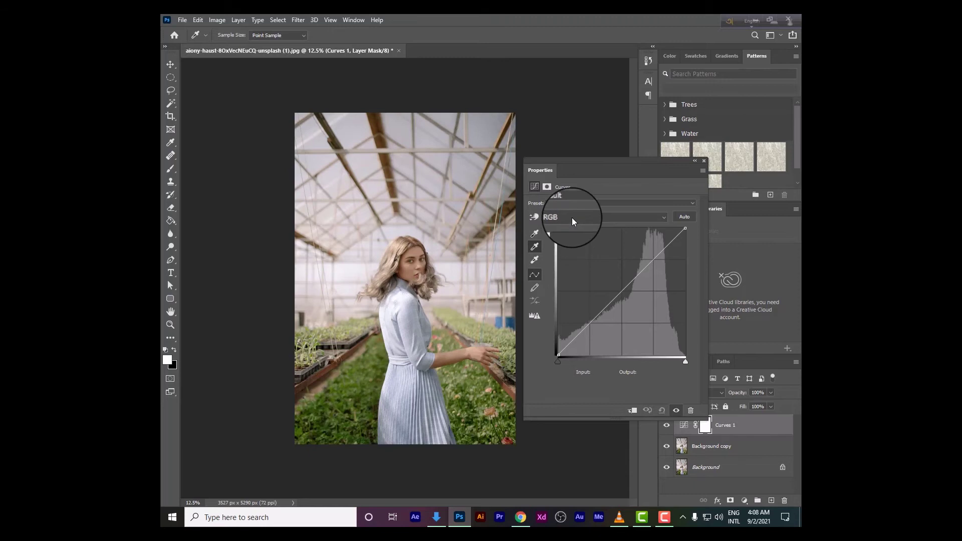
# Step: With the on-image adjustment tool, darken the woman's hair tones to output 75 at input 81 and lighten the foliage to output 93
pyautogui.click(535, 219)
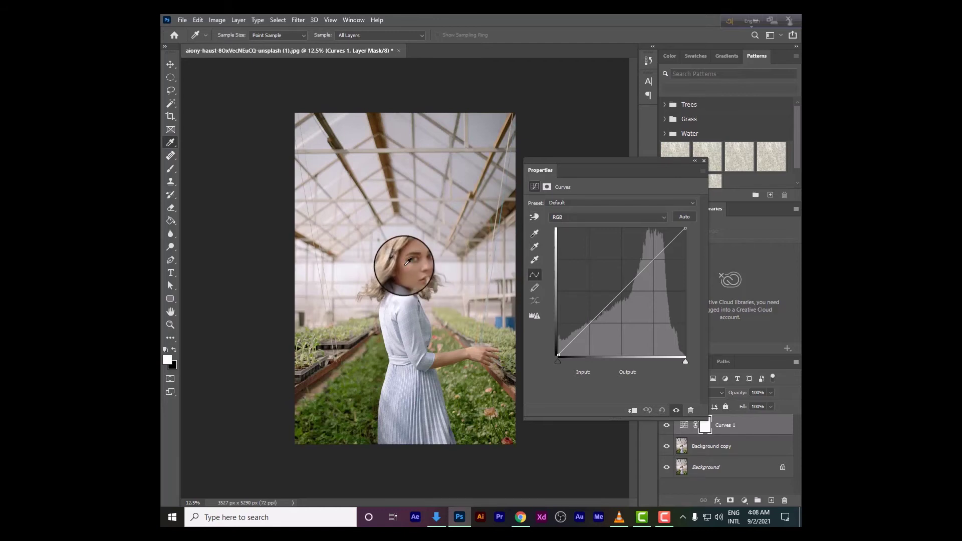
pyautogui.click(534, 218)
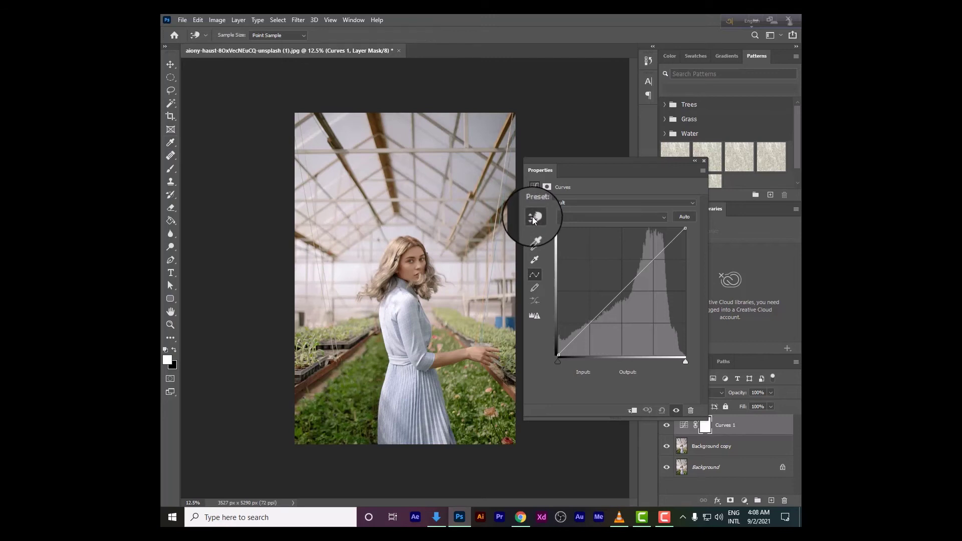
pyautogui.click(405, 269)
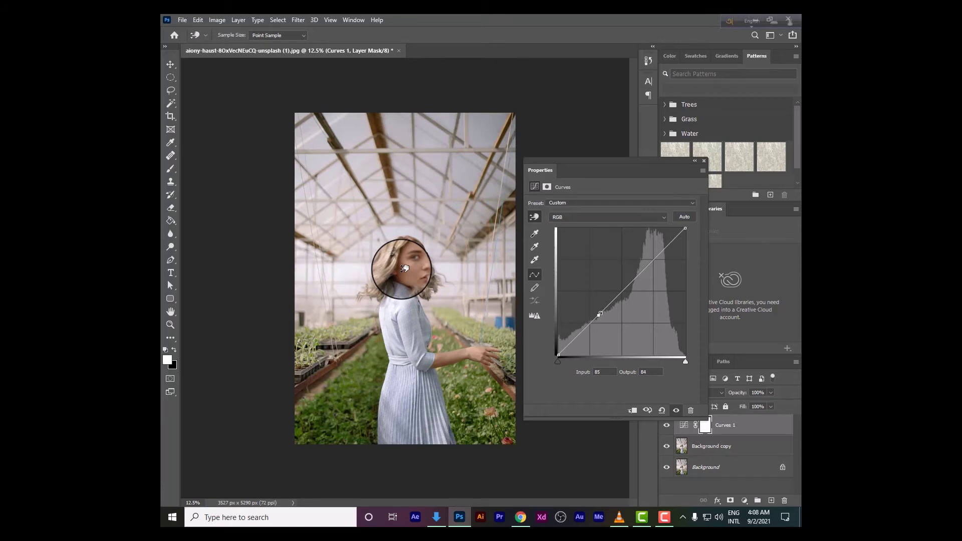
pyautogui.moveTo(405, 268)
pyautogui.mouseDown()
pyautogui.moveTo(407, 253)
pyautogui.moveTo(406, 271)
pyautogui.mouseUp()
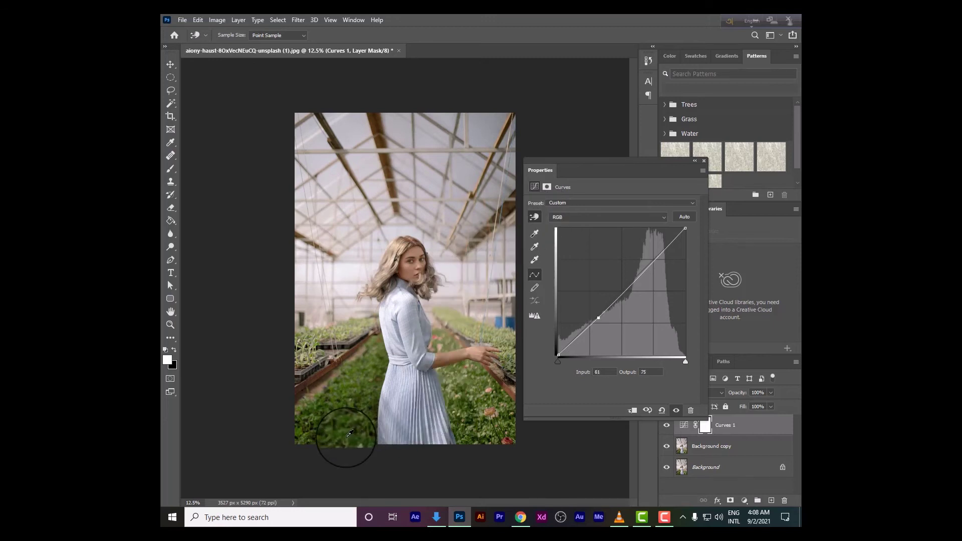
pyautogui.moveTo(349, 432)
pyautogui.mouseDown()
pyautogui.moveTo(348, 412)
pyautogui.moveTo(345, 428)
pyautogui.mouseUp()
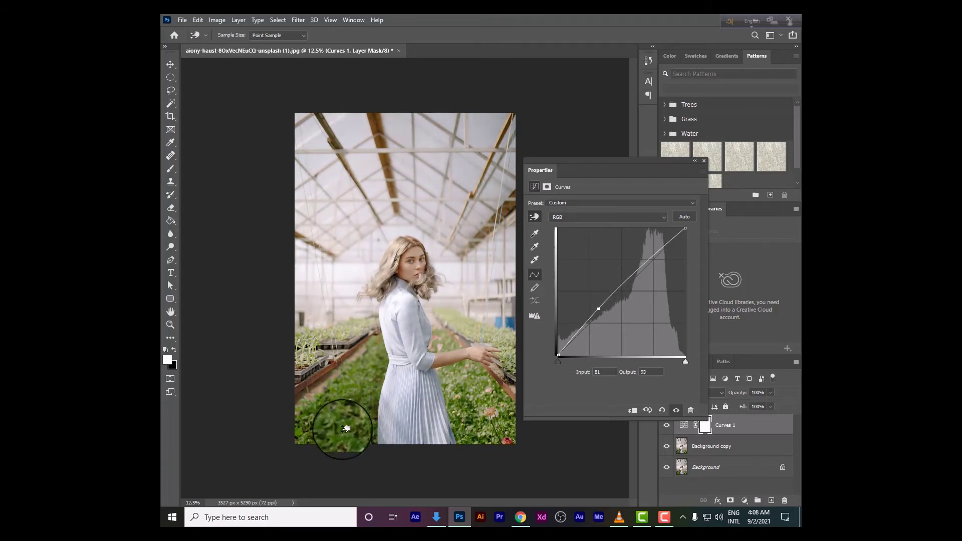
# Step: Add a shadow point from the planter near the woman's hand at input 38, output 40, and reset the Curves adjustment
pyautogui.click(512, 377)
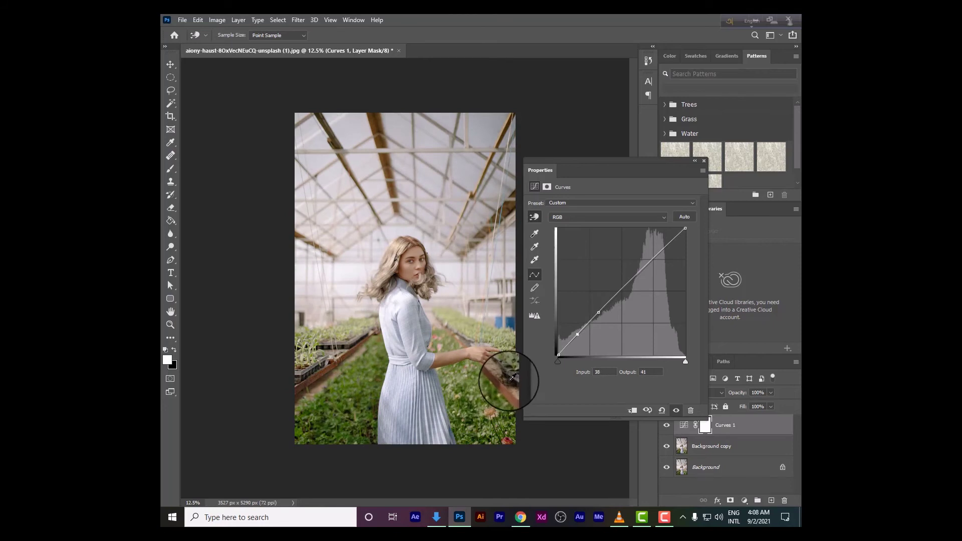
pyautogui.moveTo(513, 377)
pyautogui.mouseDown()
pyautogui.moveTo(510, 365)
pyautogui.moveTo(508, 381)
pyautogui.mouseUp()
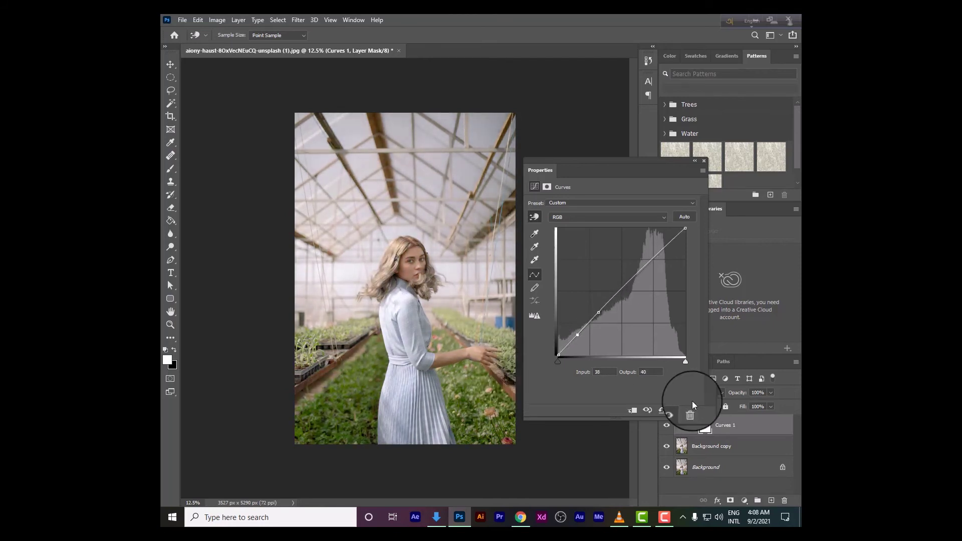
pyautogui.click(661, 409)
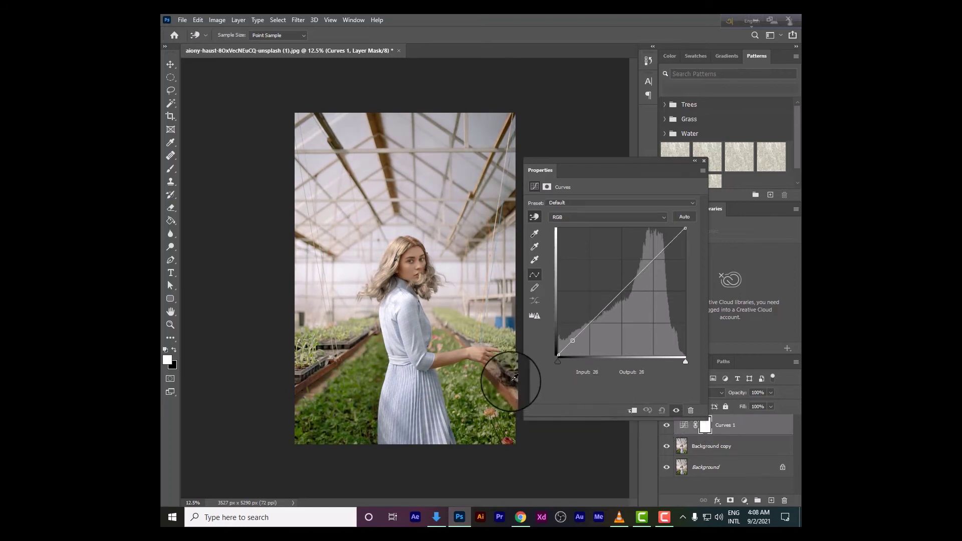
# Step: Brighten the planter tones directly on the image, raising the curve to output 130 at input 90, and reset the adjustment
pyautogui.moveTo(513, 378); pyautogui.dragTo(510, 366)
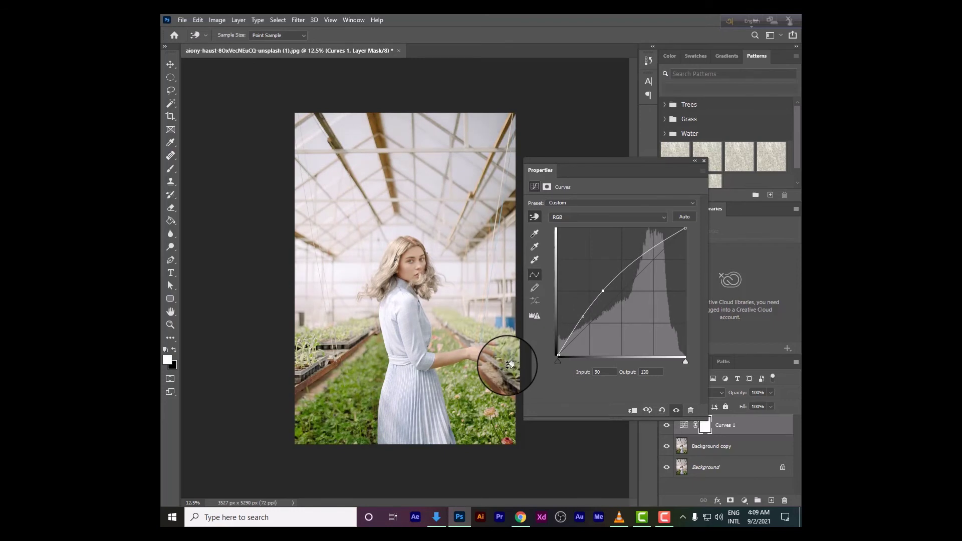
pyautogui.click(661, 410)
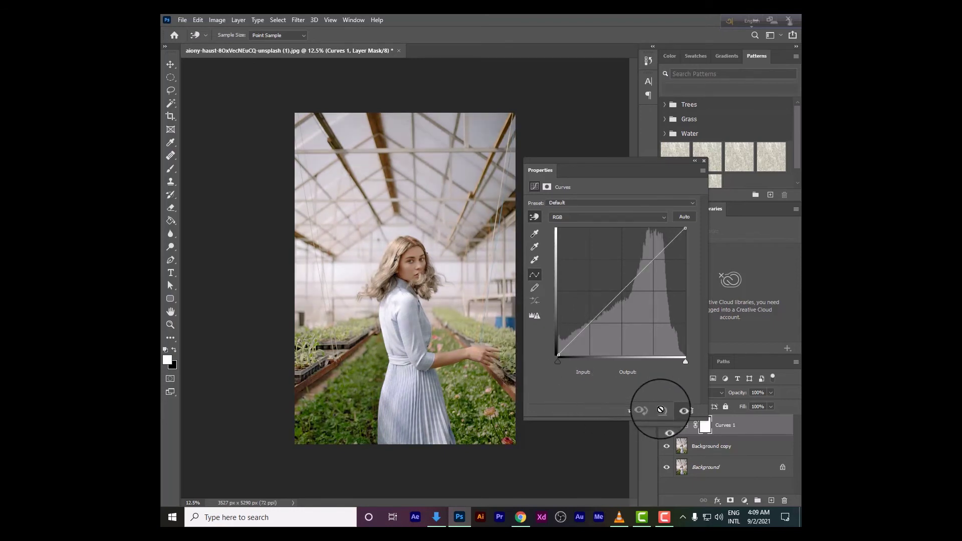
# Step: Move the Red channel curve's white endpoint to input 222, and return it to input 255
pyautogui.click(576, 219)
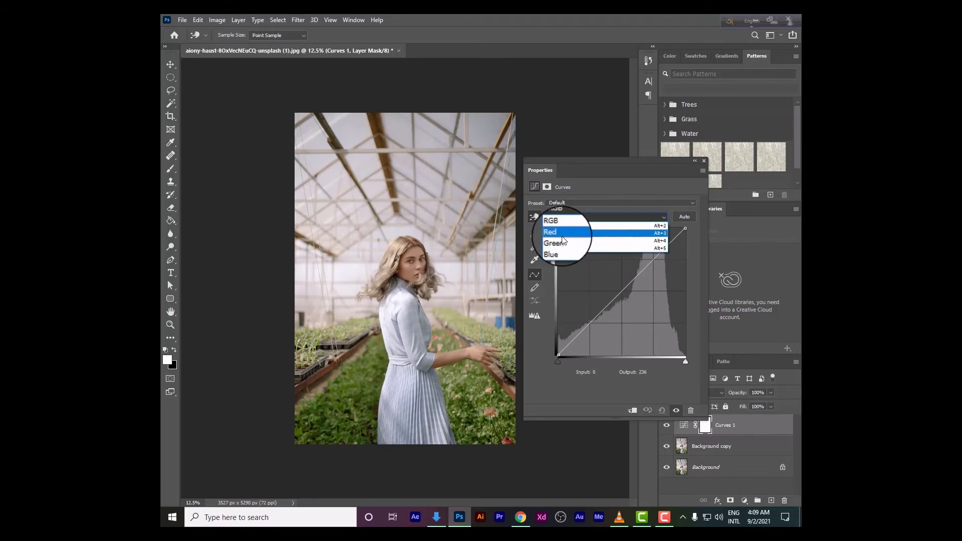
pyautogui.click(554, 231)
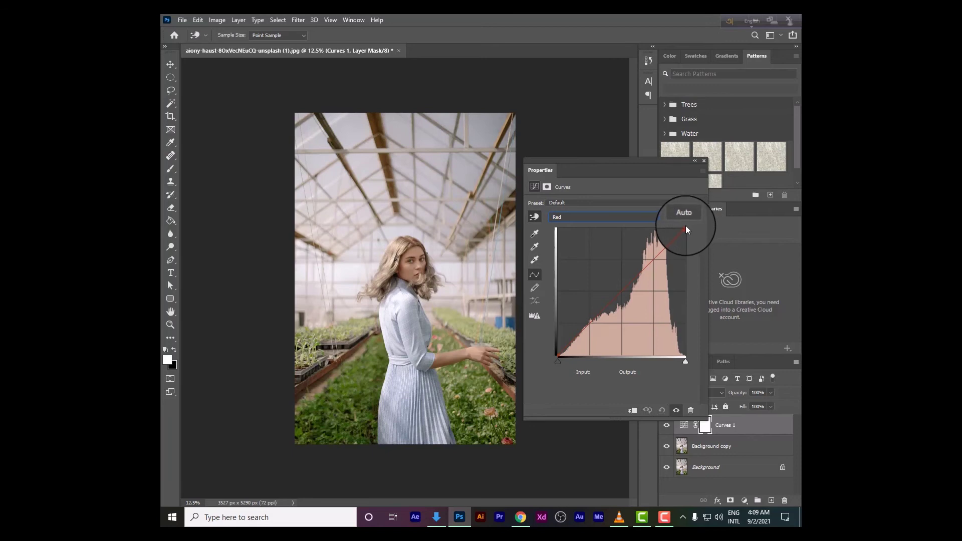
pyautogui.moveTo(685, 229); pyautogui.dragTo(671, 230)
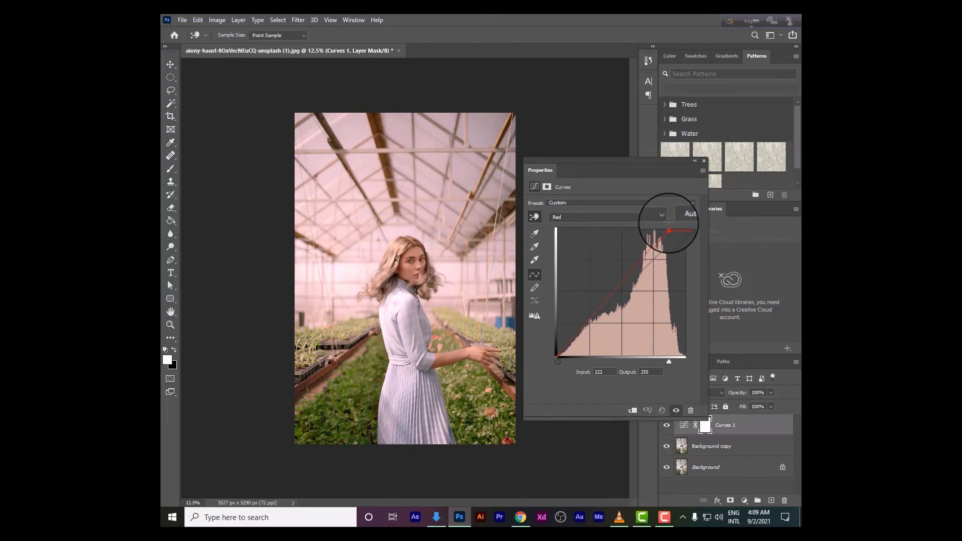
pyautogui.moveTo(668, 222)
pyautogui.mouseDown()
pyautogui.moveTo(653, 220)
pyautogui.moveTo(685, 229)
pyautogui.mouseUp()
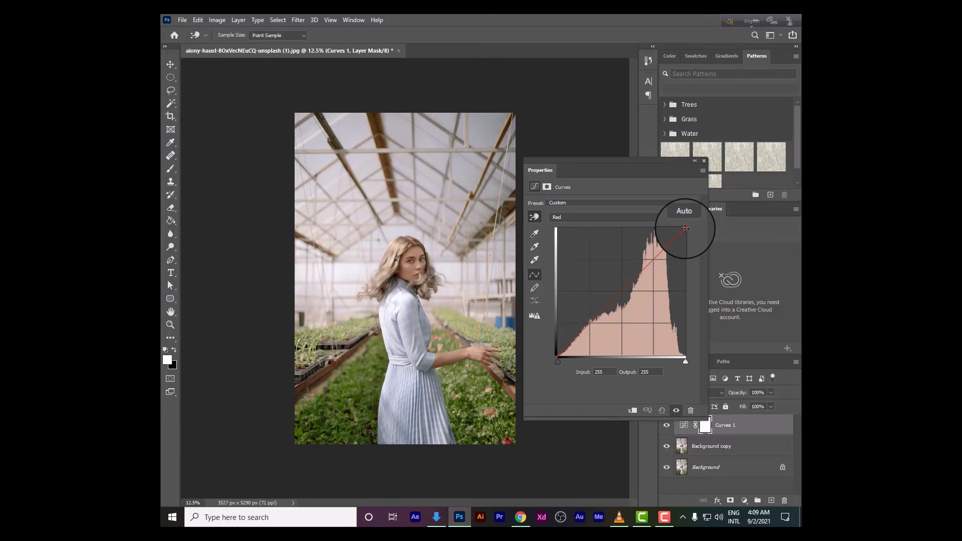
pyautogui.moveTo(685, 228)
pyautogui.mouseDown()
pyautogui.moveTo(685, 279)
pyautogui.moveTo(689, 227)
pyautogui.mouseUp()
# Step: Shift the Green channel curve's white endpoint and return it to input 255, output 255
pyautogui.click(640, 216)
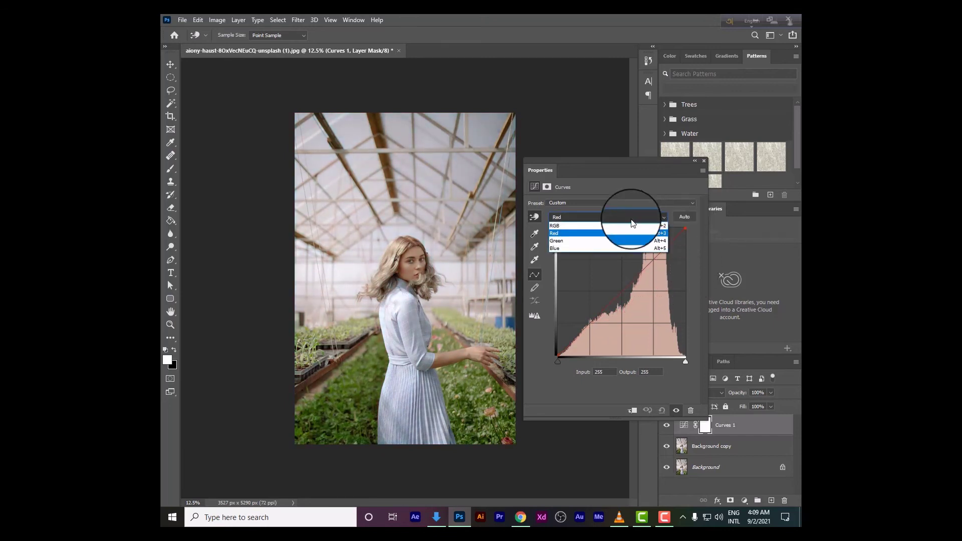
pyautogui.click(599, 241)
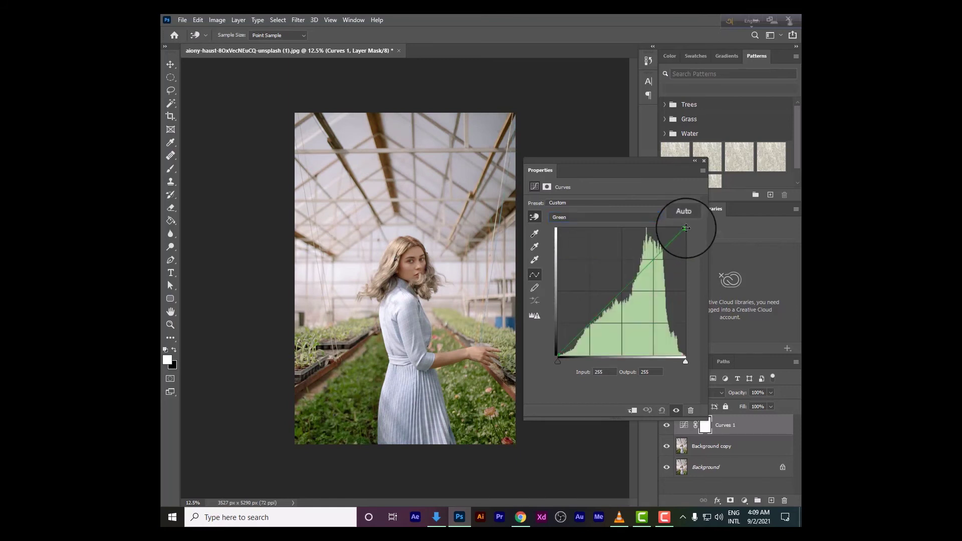
pyautogui.moveTo(684, 225)
pyautogui.mouseDown()
pyautogui.moveTo(640, 215)
pyautogui.moveTo(677, 215)
pyautogui.moveTo(686, 275)
pyautogui.moveTo(686, 216)
pyautogui.mouseUp()
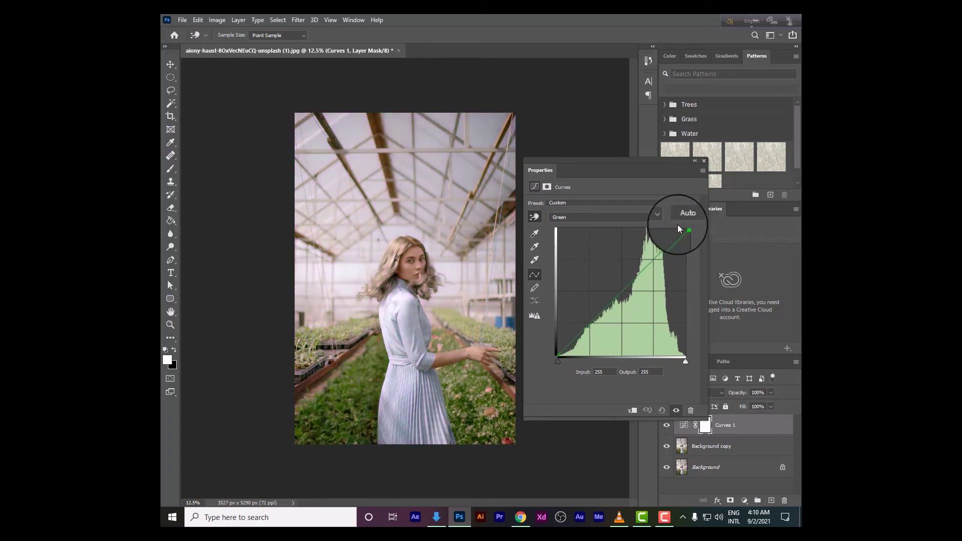
# Step: Add a midtone point to the Blue channel curve, move it to input 173, output 181, and reset the Curves adjustment
pyautogui.click(623, 220)
pyautogui.click(581, 249)
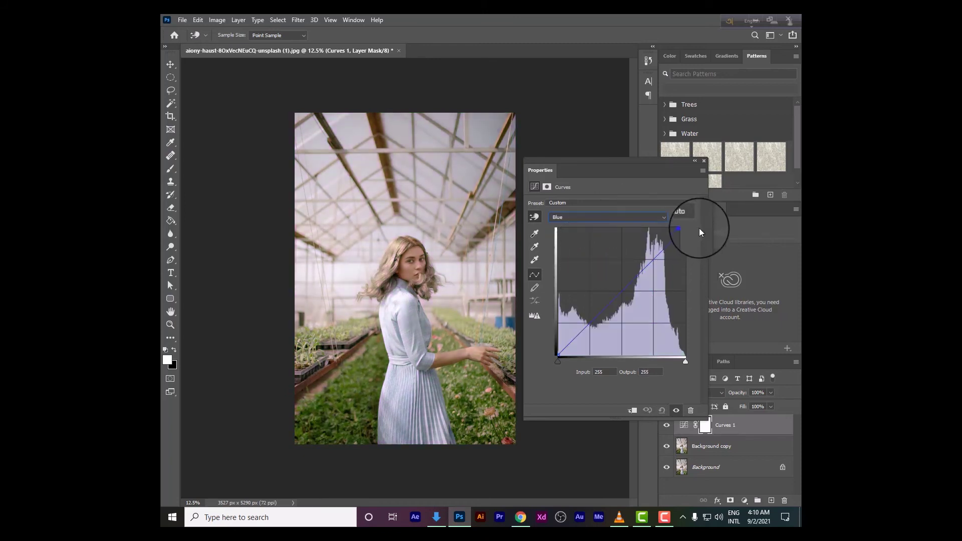
pyautogui.moveTo(686, 229)
pyautogui.mouseDown()
pyautogui.moveTo(654, 217)
pyautogui.moveTo(687, 226)
pyautogui.moveTo(686, 254)
pyautogui.moveTo(685, 228)
pyautogui.mouseUp()
pyautogui.click(628, 289)
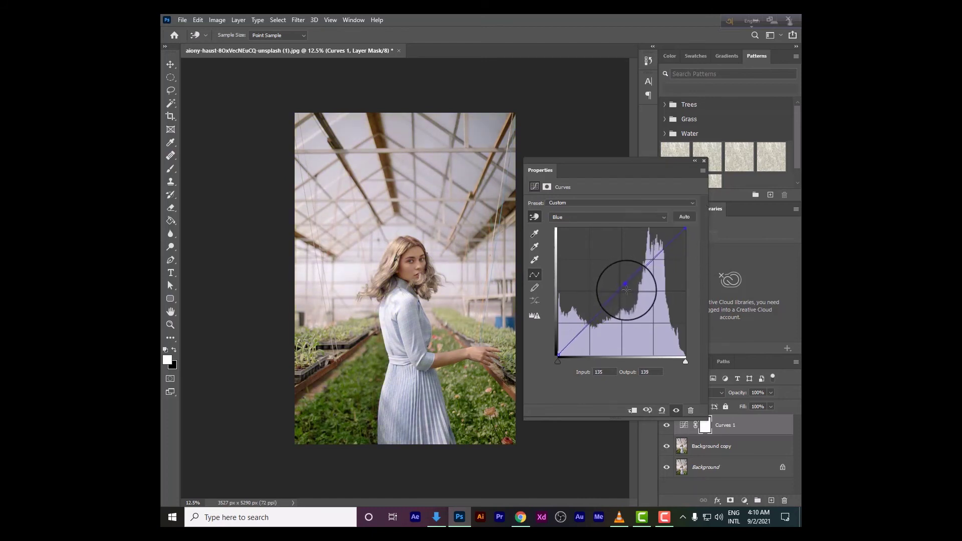
pyautogui.moveTo(628, 289); pyautogui.dragTo(644, 264)
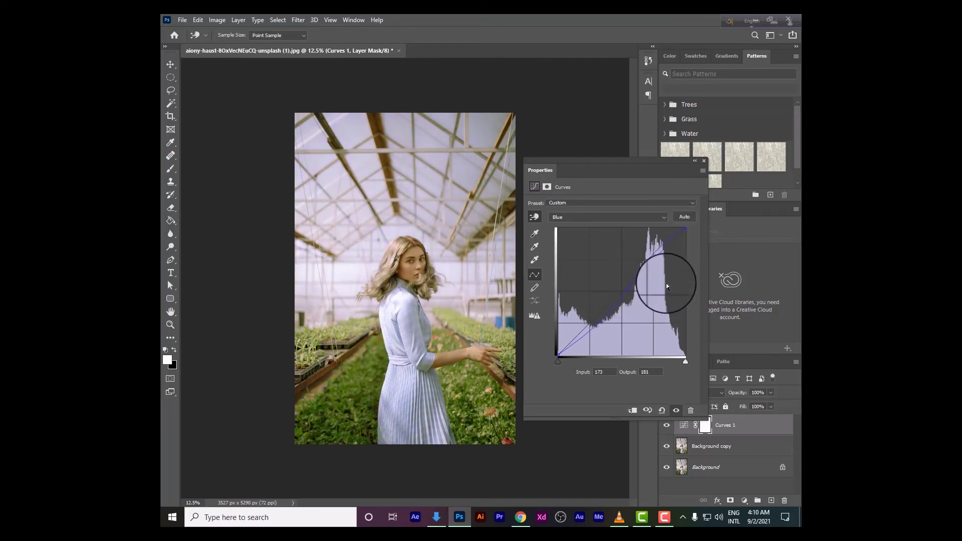
pyautogui.click(662, 411)
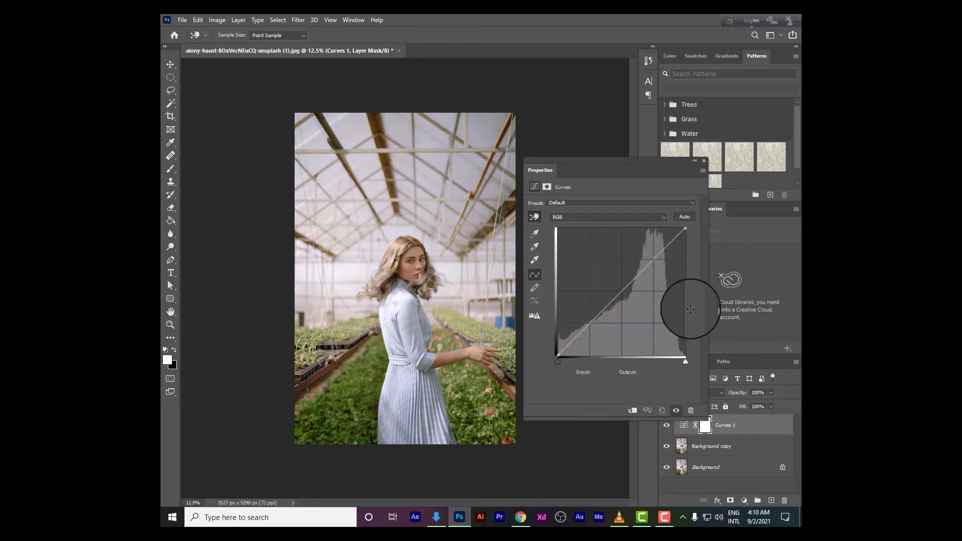
# Step: Toggle the Auto-Select Targeted Adjustment Tool option for the Curves adjustment
pyautogui.click(702, 171)
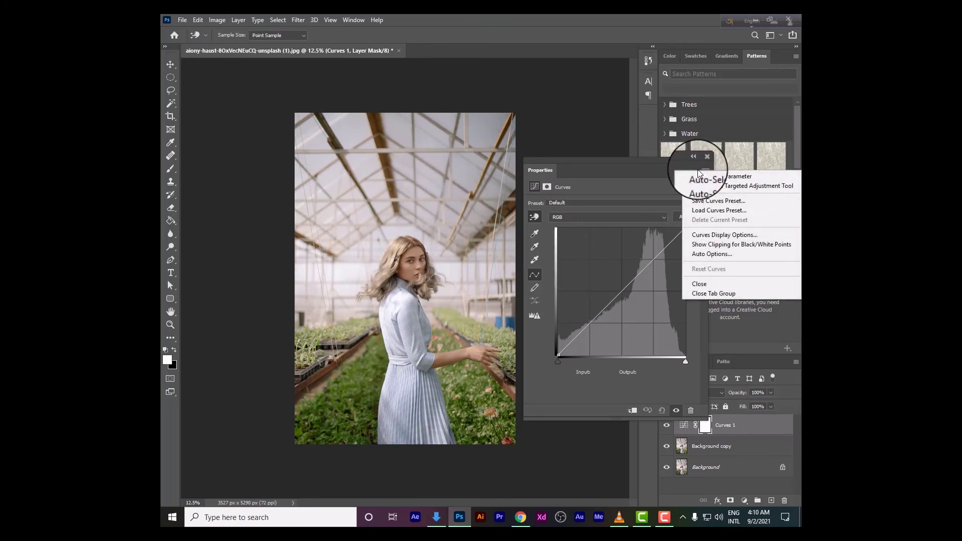
pyautogui.click(698, 169)
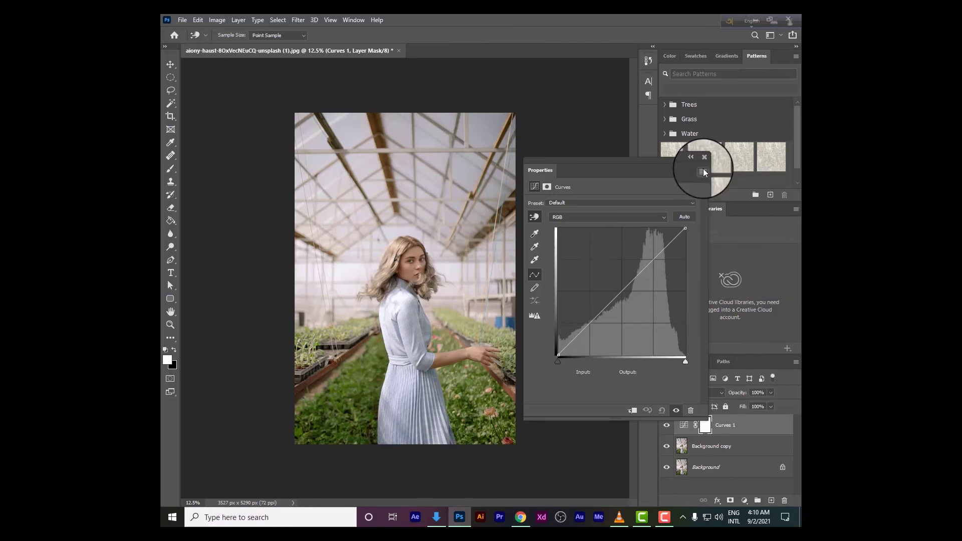
pyautogui.click(702, 172)
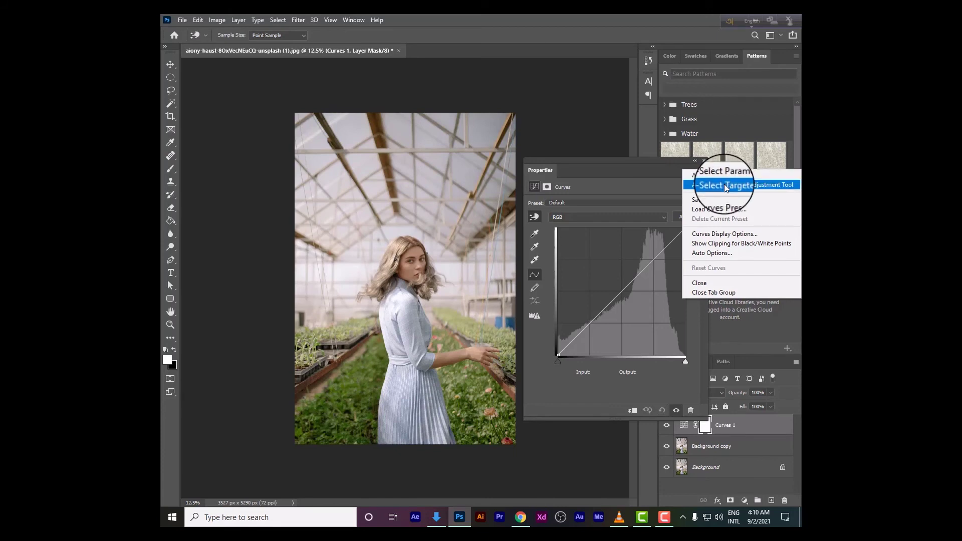
pyautogui.click(724, 185)
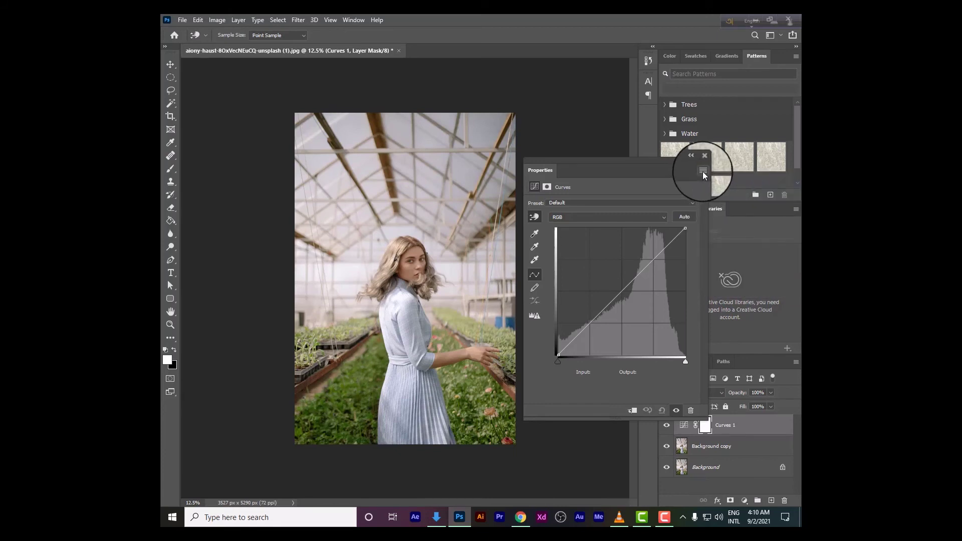
pyautogui.click(702, 171)
pyautogui.click(704, 180)
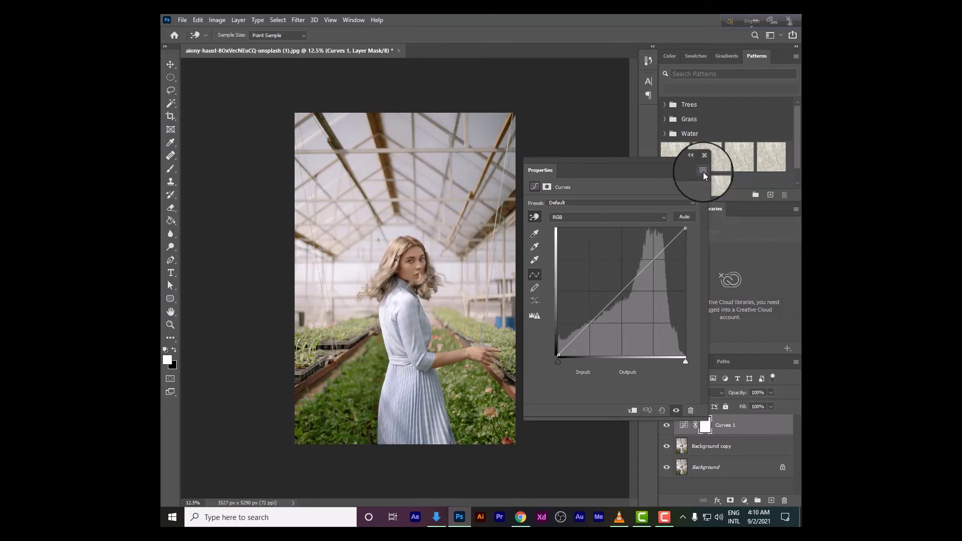
# Step: Open the Auto Color Correction Options for the Curves adjustment, move the dialog off the photo, and cancel it
pyautogui.click(685, 218)
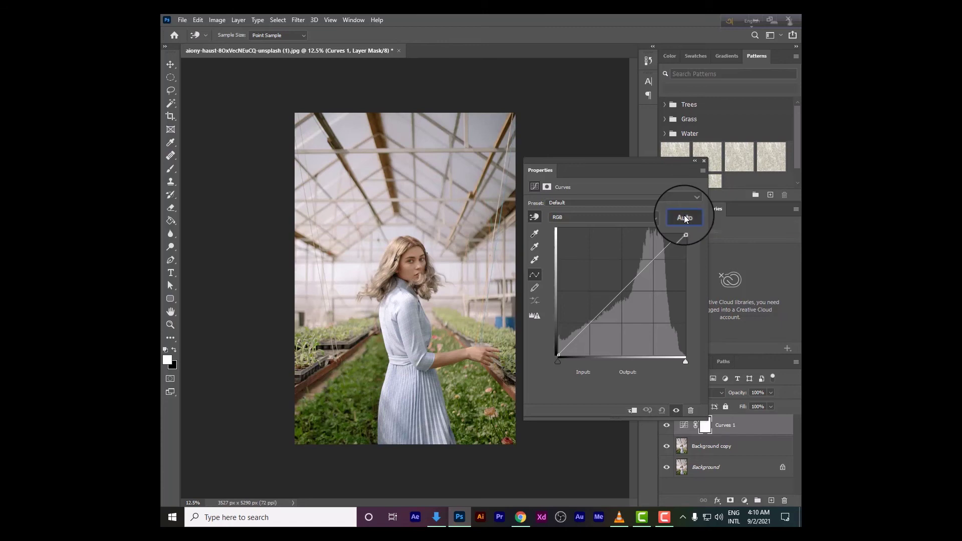
pyautogui.keyDown('alt'); pyautogui.click(685, 218); pyautogui.keyUp('alt')
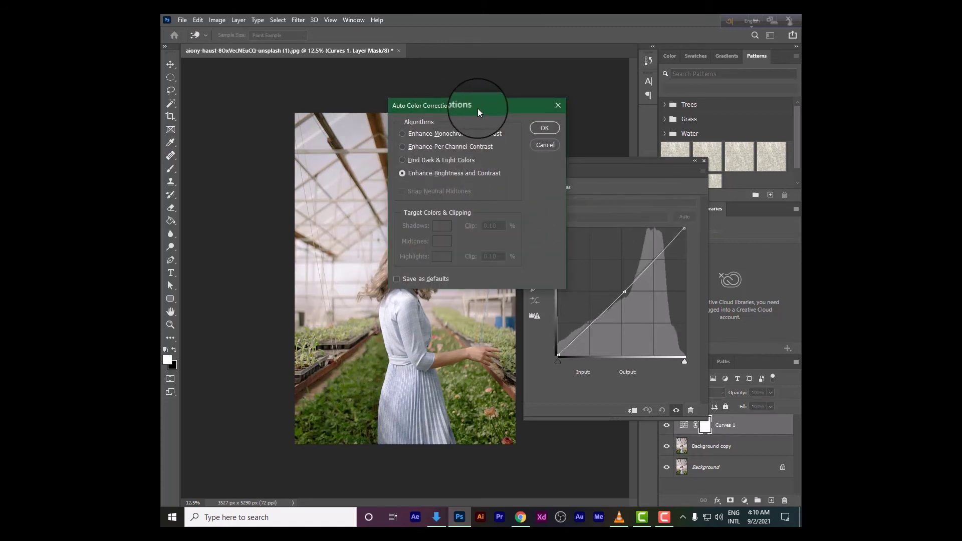
pyautogui.moveTo(477, 108); pyautogui.dragTo(681, 149)
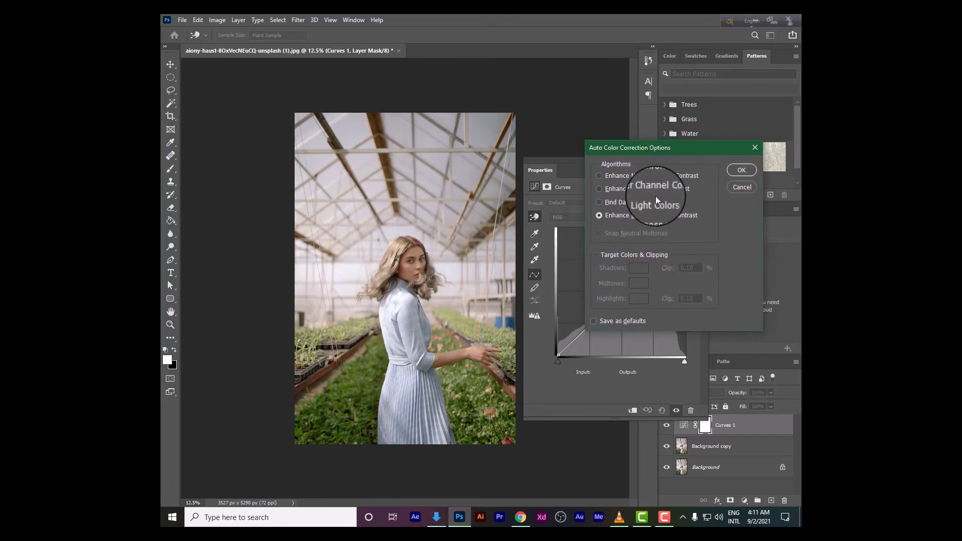
pyautogui.moveTo(690, 151); pyautogui.dragTo(662, 162)
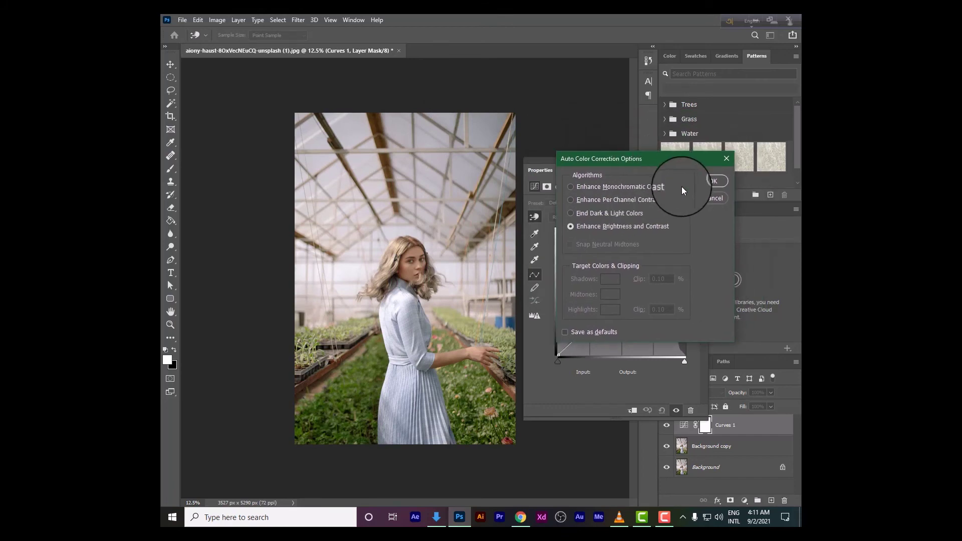
pyautogui.click(703, 197)
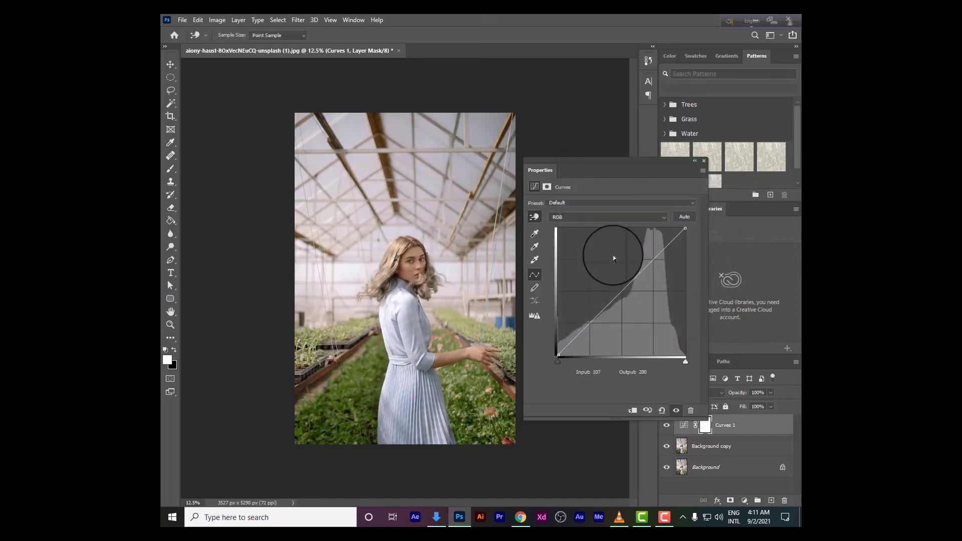
# Step: Preview the Find Dark & Light Colors, Enhance Per Channel Contrast, and Enhance Brightness and Contrast auto-correction algorithms, and cancel the options
pyautogui.keyDown('alt'); pyautogui.click(686, 218); pyautogui.keyUp('alt')
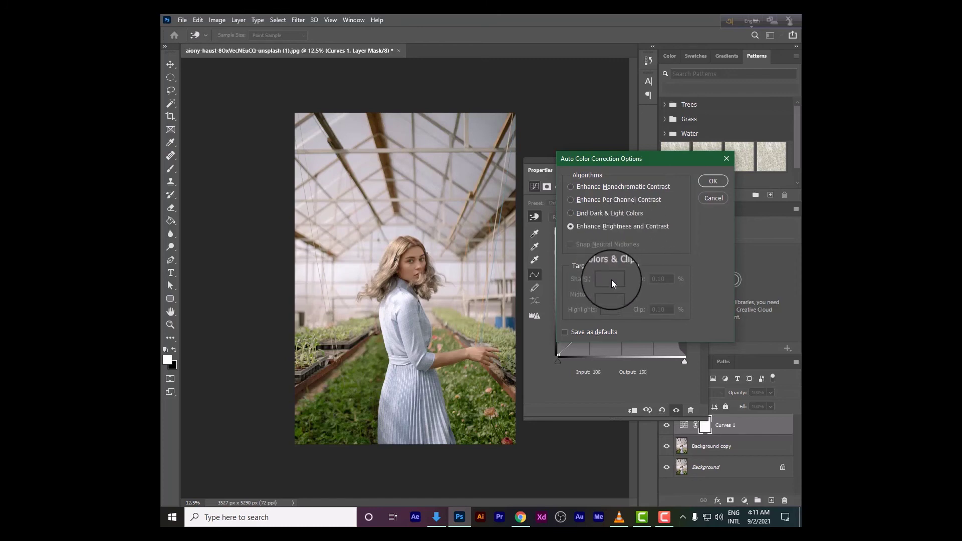
pyautogui.click(571, 213)
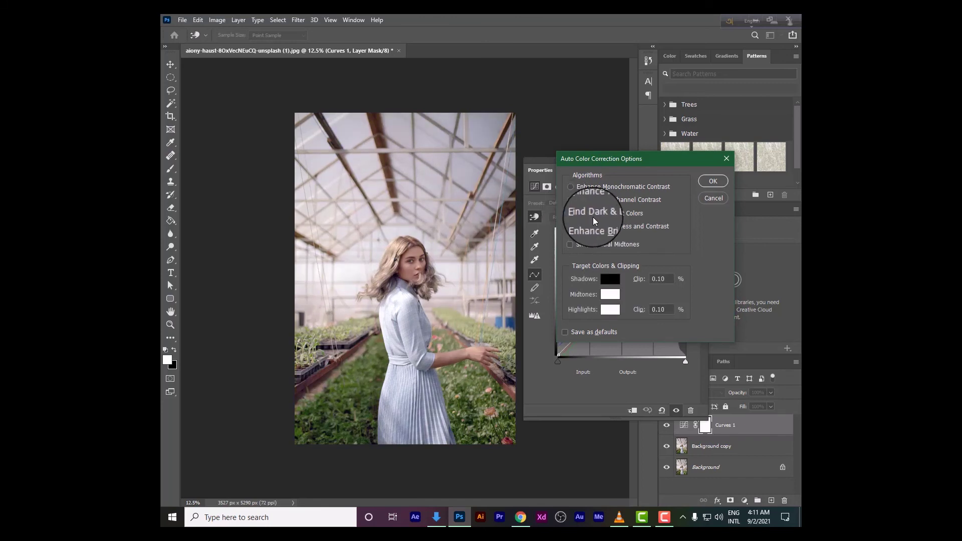
pyautogui.click(570, 200)
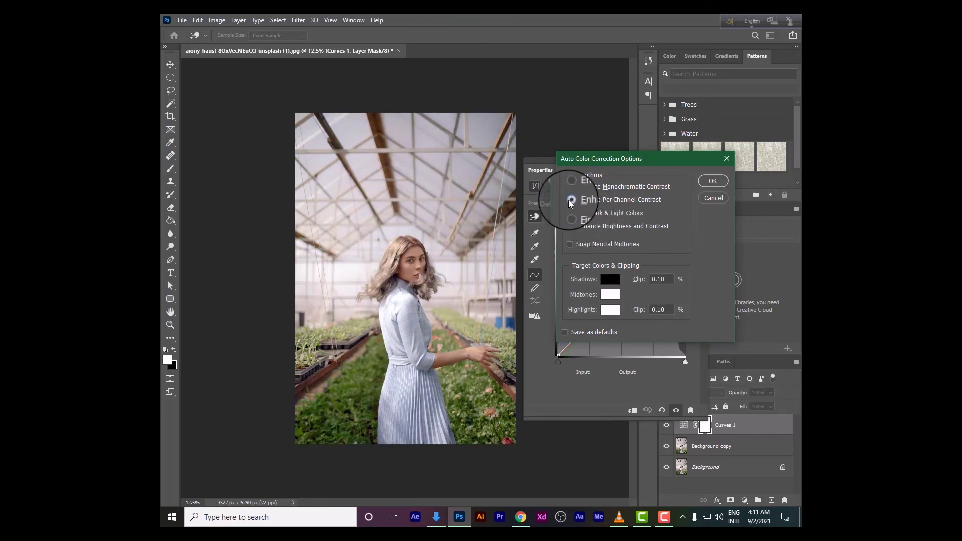
pyautogui.click(570, 227)
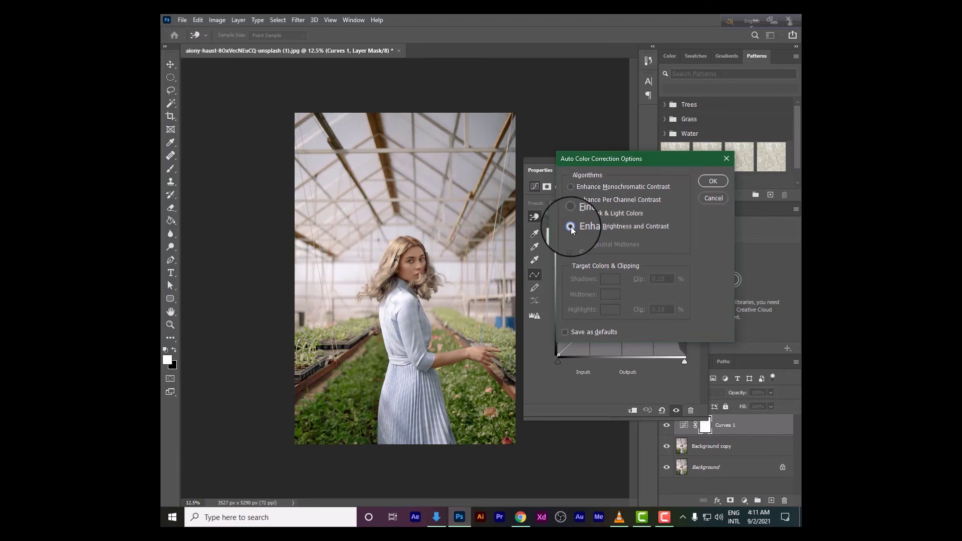
pyautogui.click(570, 201)
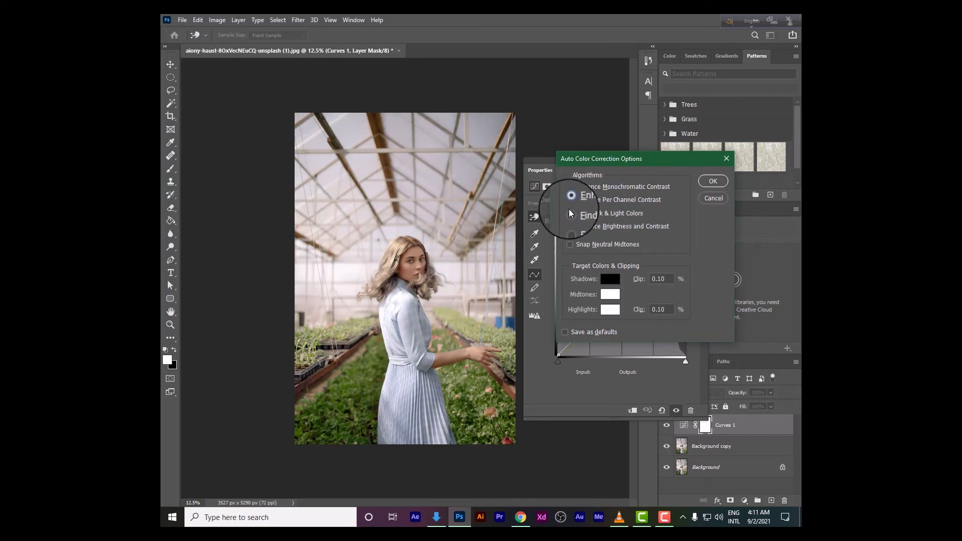
pyautogui.click(570, 213)
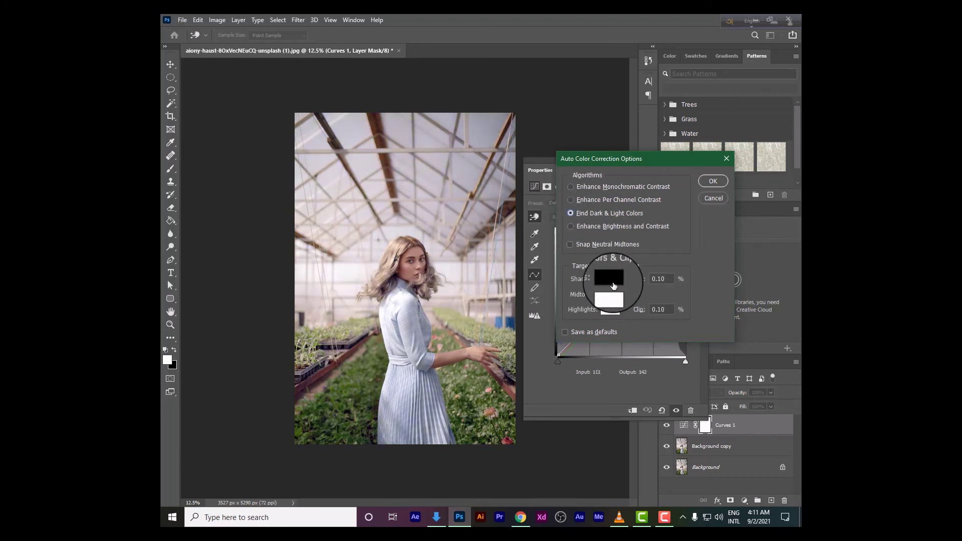
pyautogui.click(708, 204)
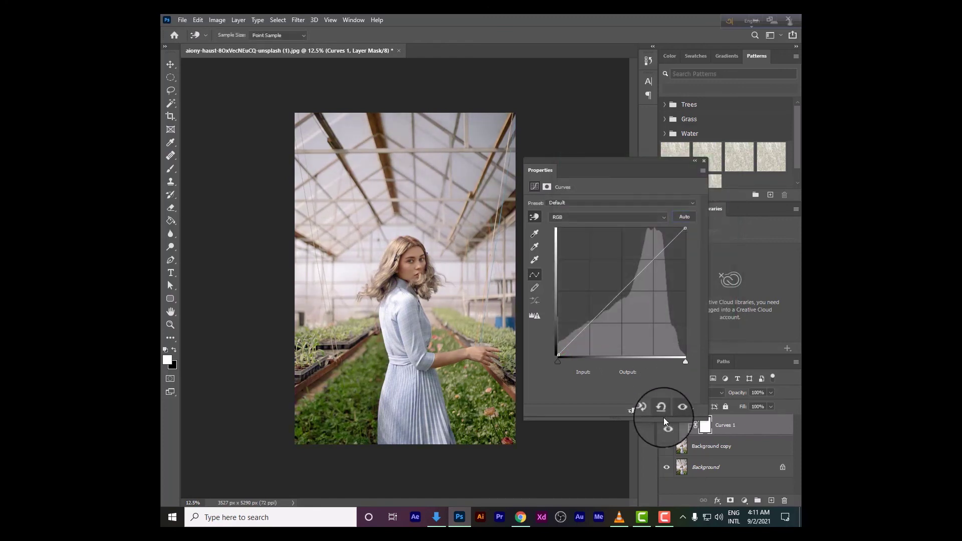
# Step: Choose the Find Dark & Light Colors auto-correction algorithm and set its target shadow color to a dark reddish brown
pyautogui.keyDown('alt'); pyautogui.click(686, 218); pyautogui.keyUp('alt')
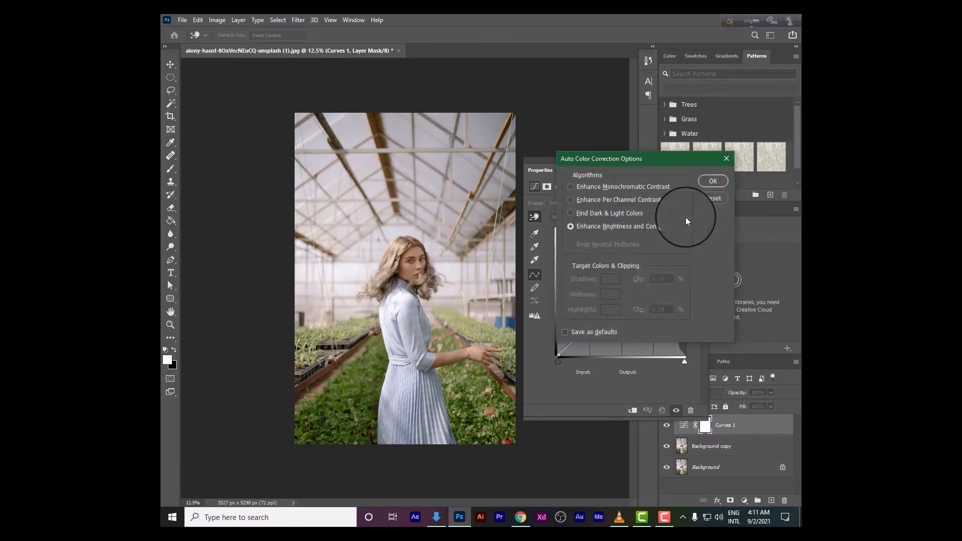
pyautogui.click(571, 213)
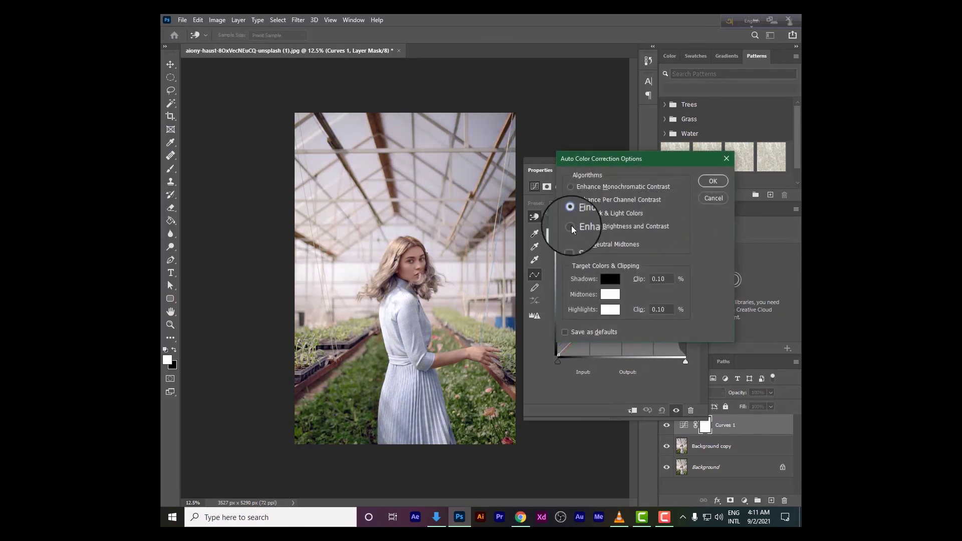
pyautogui.click(611, 283)
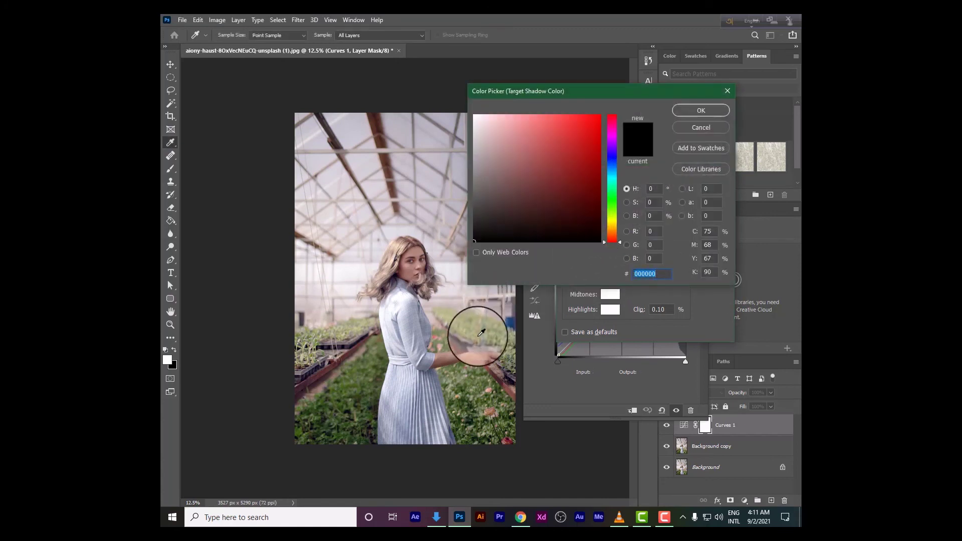
pyautogui.moveTo(479, 336); pyautogui.dragTo(310, 428)
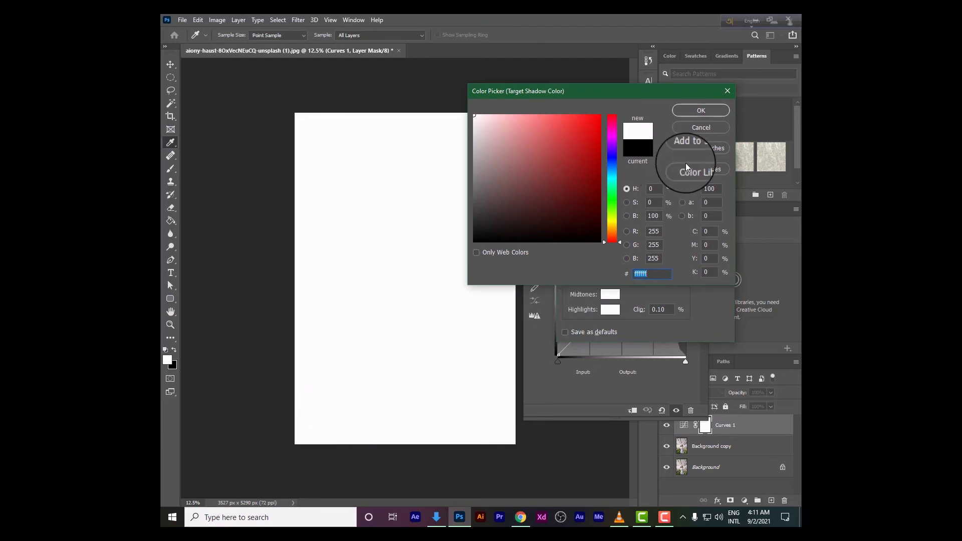
pyautogui.click(563, 223)
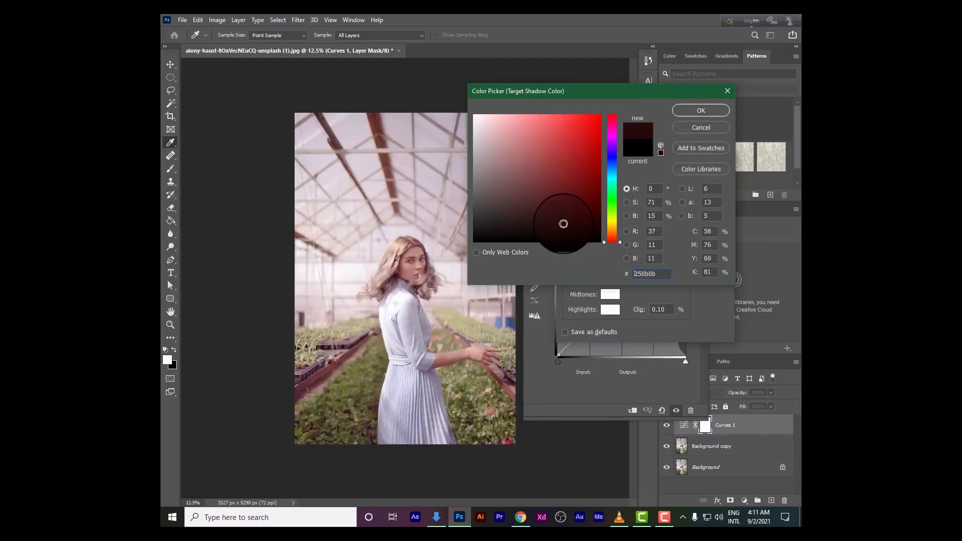
pyautogui.moveTo(563, 223); pyautogui.dragTo(545, 216)
pyautogui.click(704, 110)
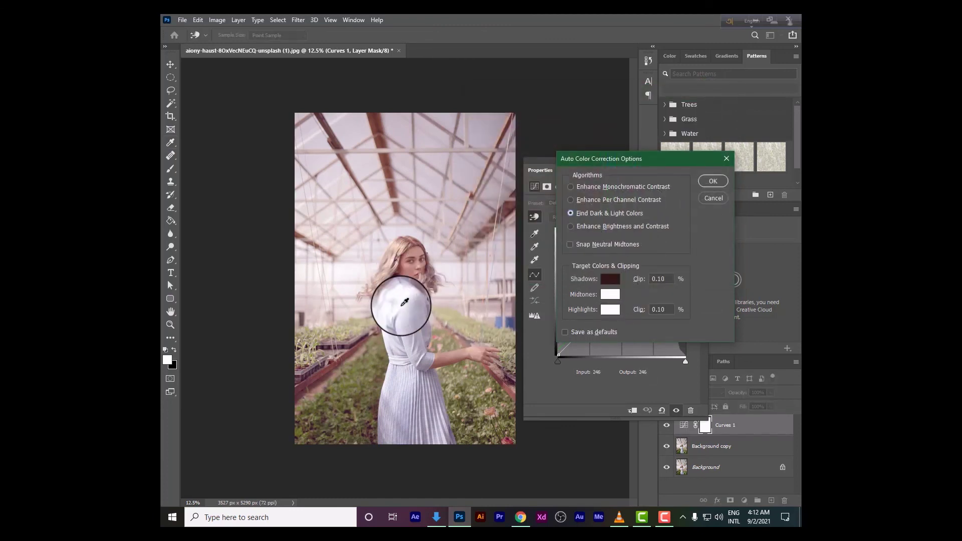
# Step: Set the target midtone color of the auto color correction to light teal 7ce0d8
pyautogui.click(610, 294)
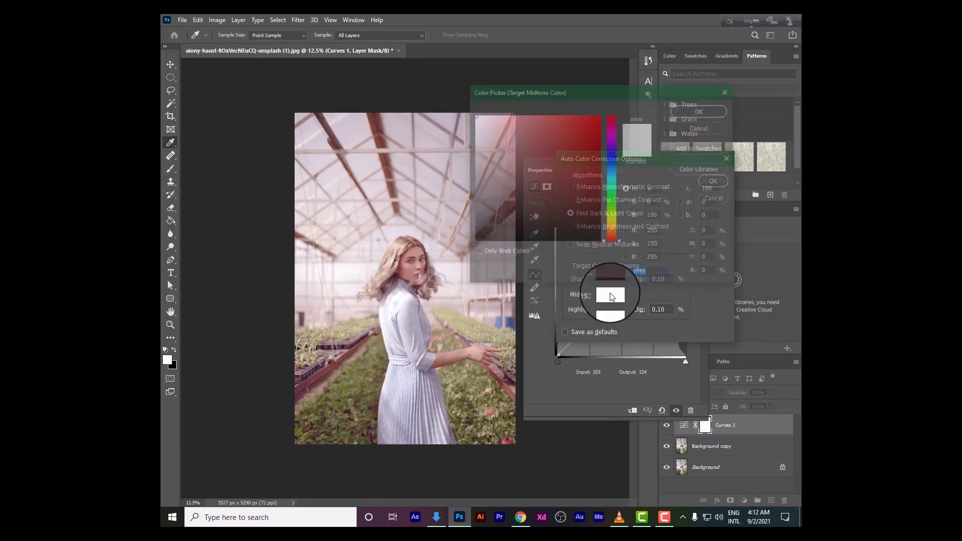
pyautogui.click(613, 180)
pyautogui.click(548, 181)
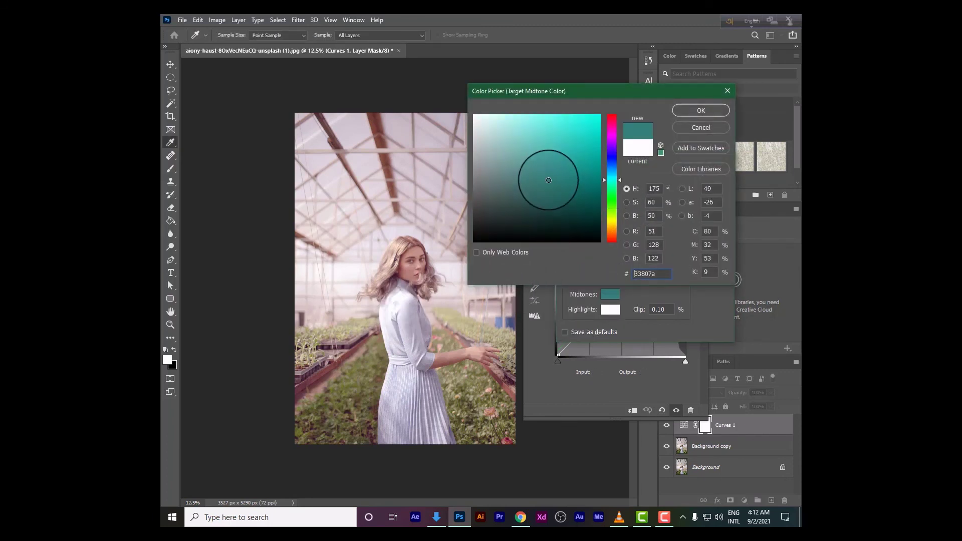
pyautogui.moveTo(548, 181); pyautogui.dragTo(530, 130)
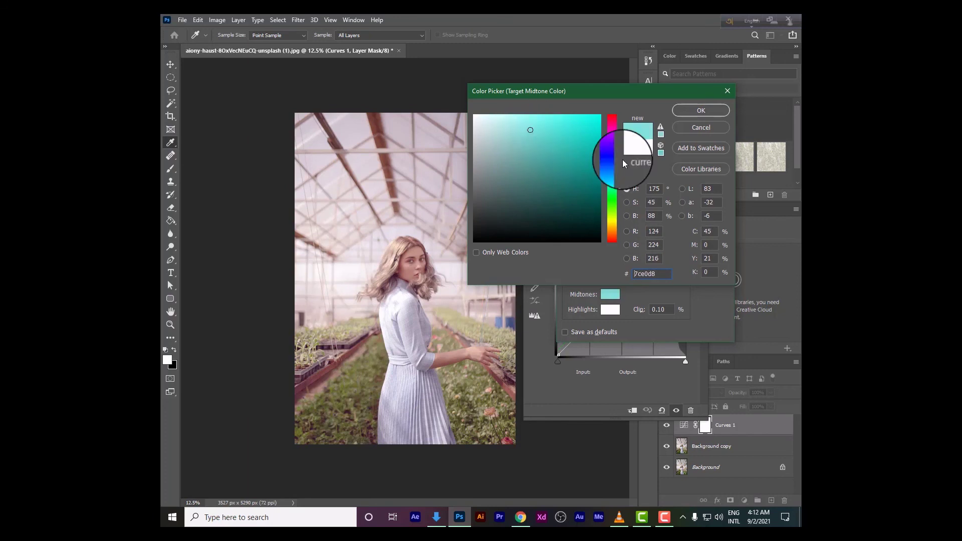
pyautogui.click(692, 111)
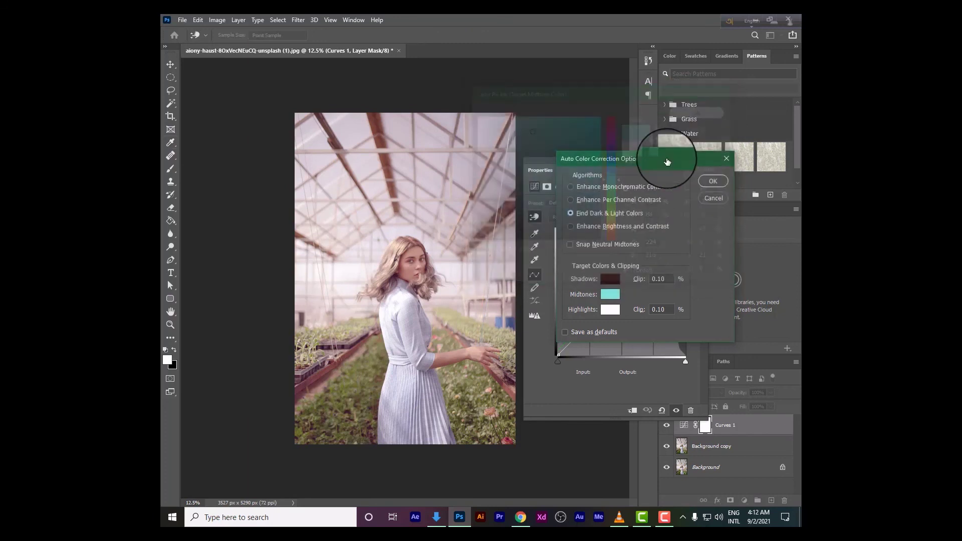
# Step: Set the target highlight color to salmon pink f57676 and apply the auto correction, saving the target colors as defaults
pyautogui.click(609, 310)
pyautogui.click(564, 179)
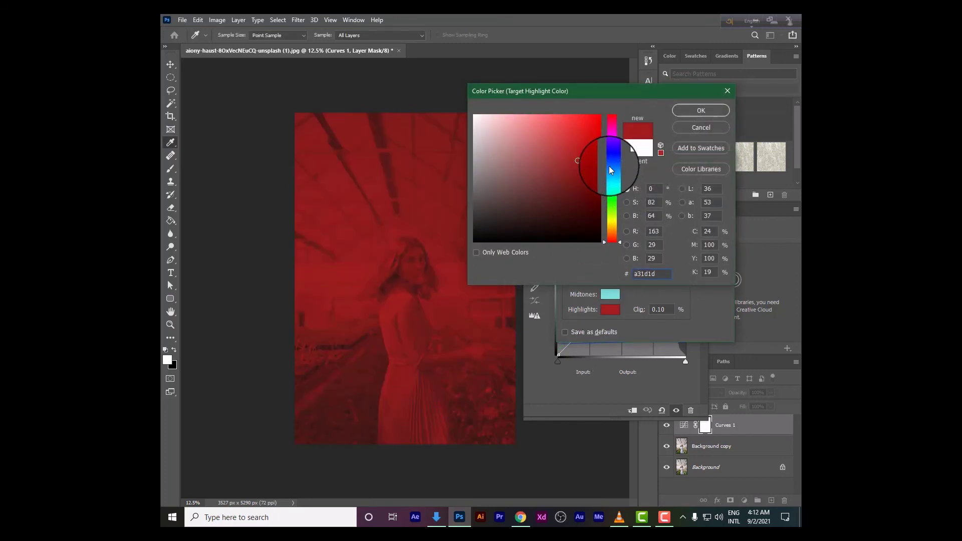
pyautogui.moveTo(550, 223); pyautogui.dragTo(545, 139)
pyautogui.moveTo(543, 132); pyautogui.dragTo(540, 120)
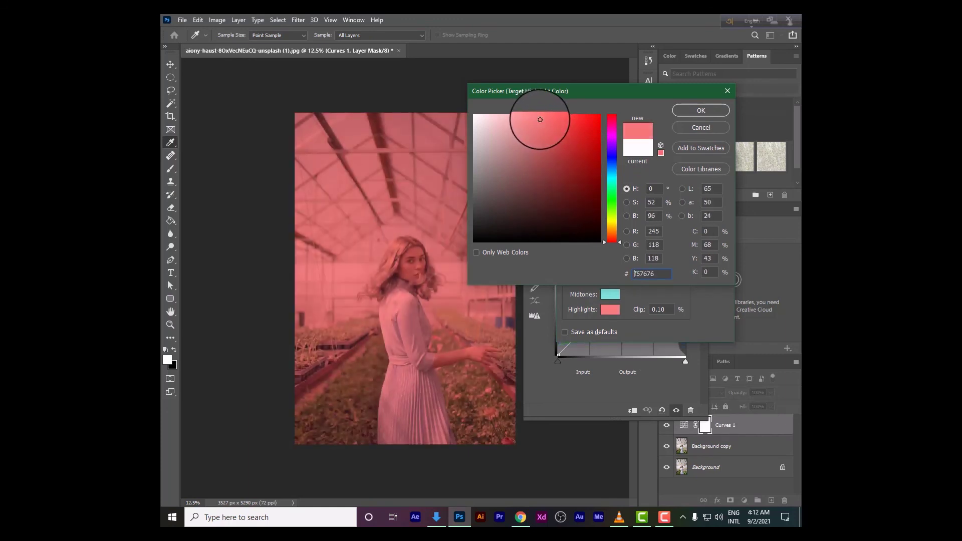
pyautogui.click(697, 112)
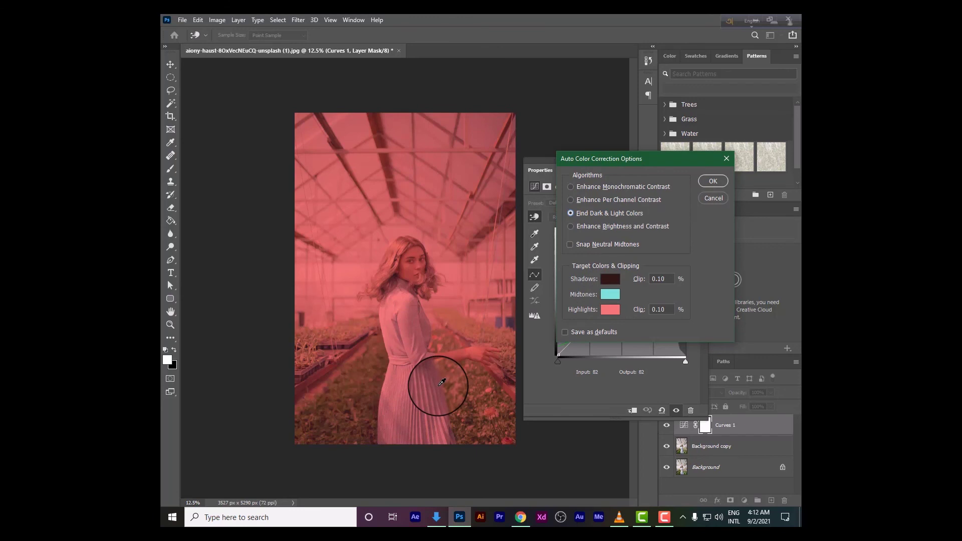
pyautogui.click(711, 182)
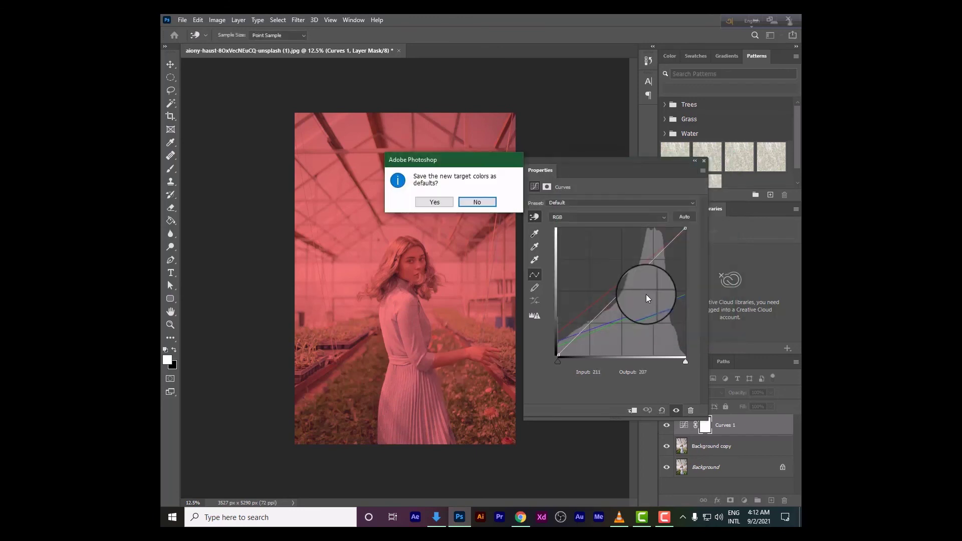
pyautogui.click(434, 203)
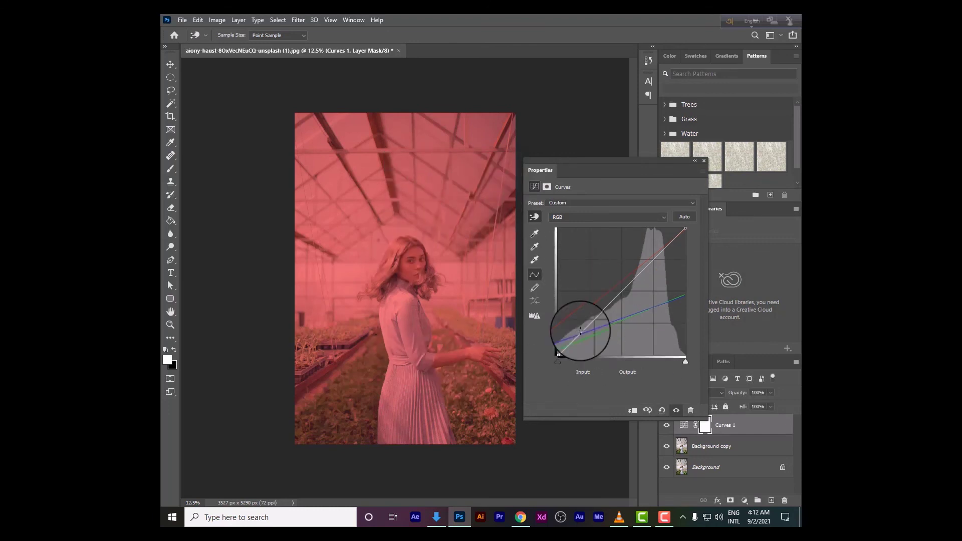
# Step: Review the saved target colors in the Auto Color Correction Options, cancel the dialog, and close the Curves properties
pyautogui.keyDown('alt'); pyautogui.click(681, 215); pyautogui.keyUp('alt')
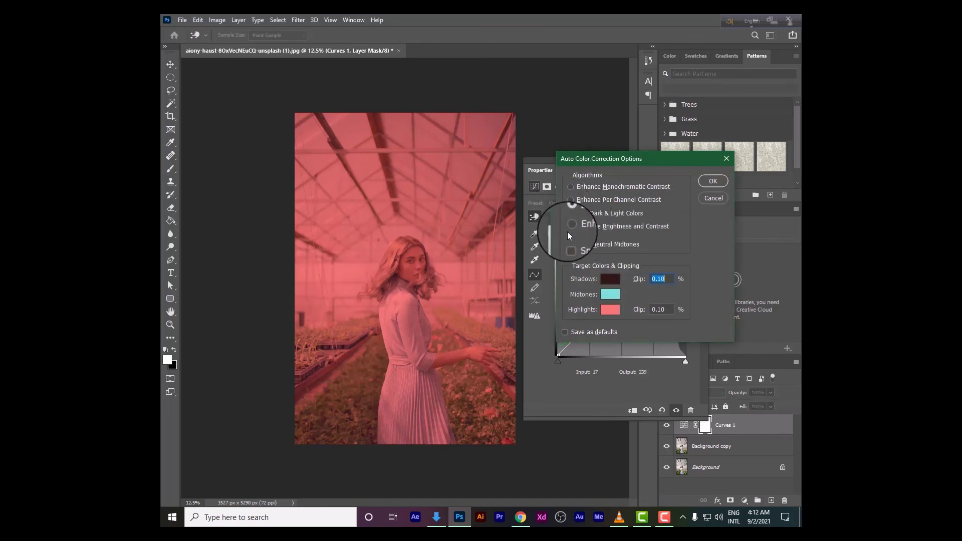
pyautogui.click(707, 199)
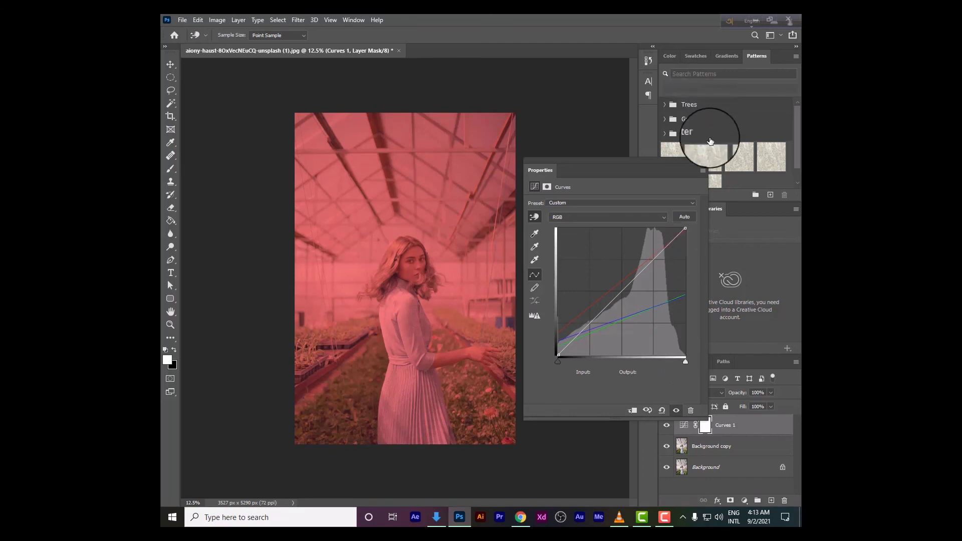
pyautogui.click(704, 160)
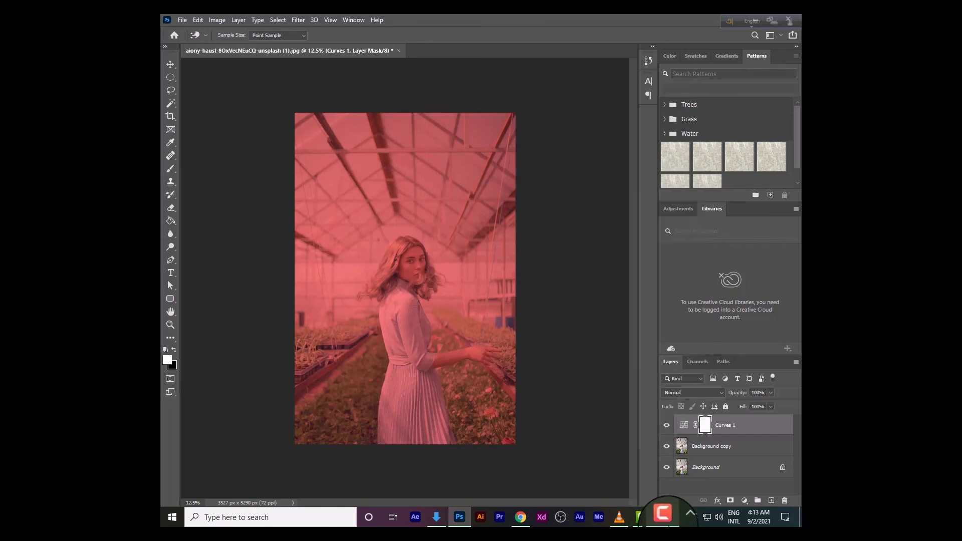